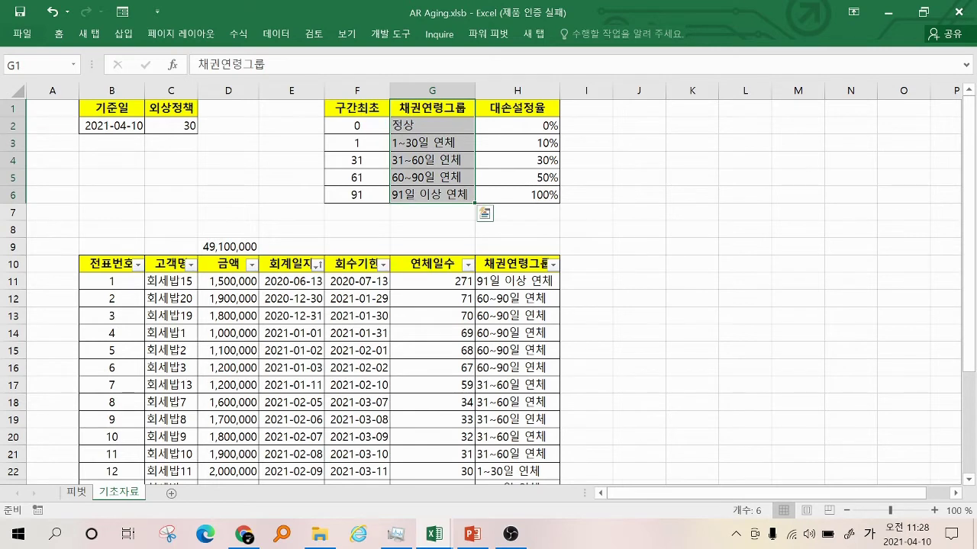
Examine how the 구간최초 starting days in F2:F6 match the 채권연령그룹 labels beside them.
{"action": "key", "text": "Left"}
{"action": "key", "text": "Down"}
{"action": "key", "text": "Down"}
{"action": "key", "text": "Down"}
{"action": "key", "text": "Right"}
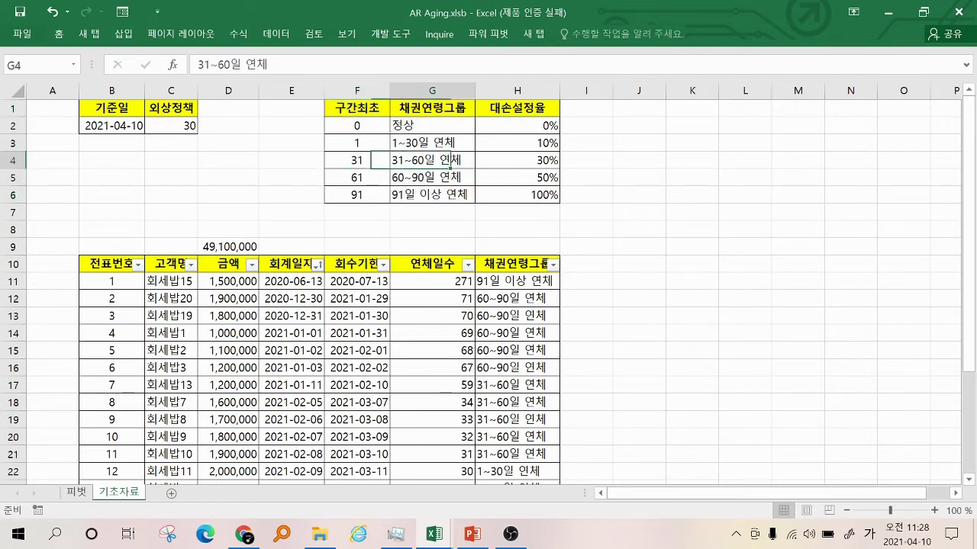
{"action": "key", "text": "Up"}
{"action": "key", "text": "Left"}
{"action": "key", "text": "Right"}
{"action": "key", "text": "Left"}
{"action": "key", "text": "Down"}
{"action": "key", "text": "Right"}
{"action": "key", "text": "Left"}
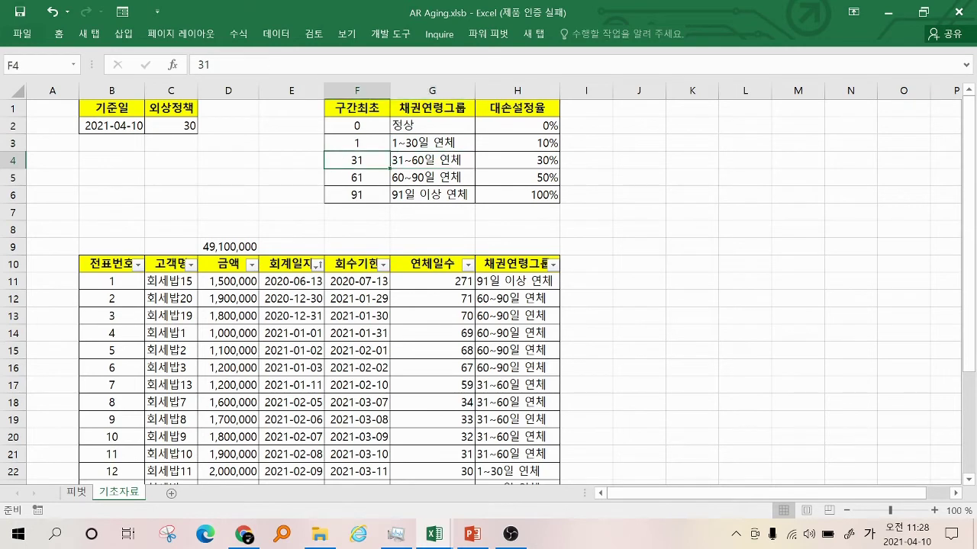
{"action": "key", "text": "Down"}
{"action": "key", "text": "Down"}
{"action": "key", "text": "Down"}
{"action": "key", "text": "Up"}
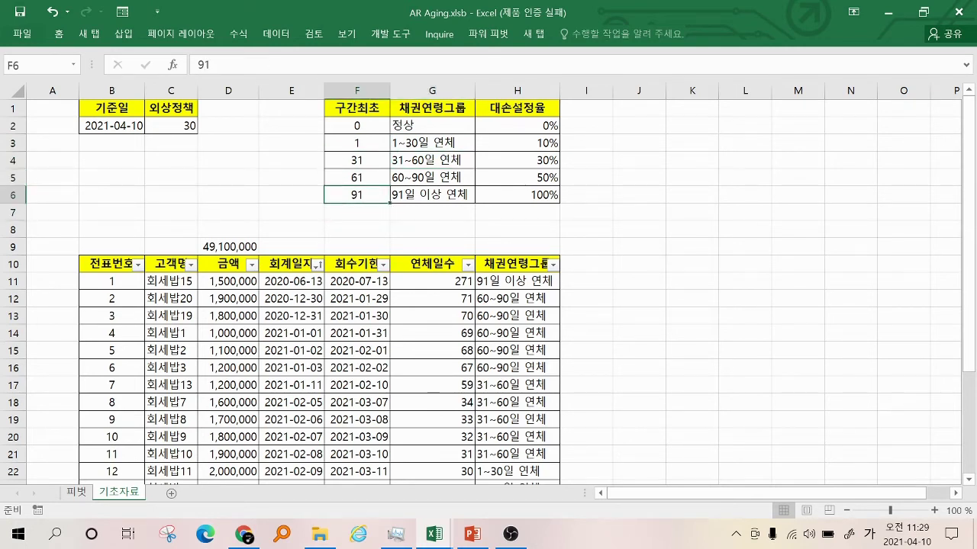
{"action": "key", "text": "Up"}
{"action": "key", "text": "Up"}
{"action": "key", "text": "Up"}
{"action": "key", "text": "Up"}
Highlight the 대손설정율 values in H2:H6 to review the allowance rate of each aging group.
{"action": "key", "text": "Right"}
{"action": "key", "text": "Right"}
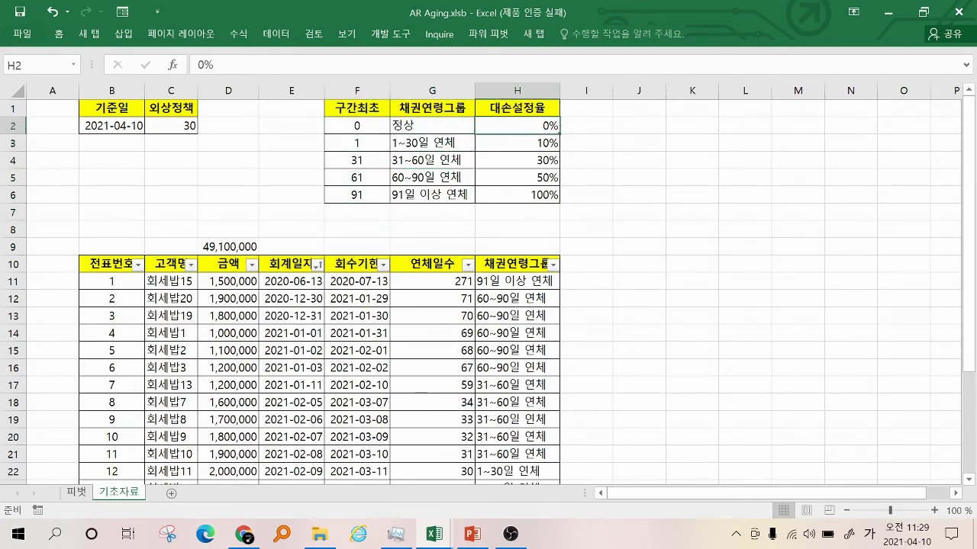
{"action": "key", "text": "ctrl+shift+Down"}
{"action": "key", "text": "shift+Up"}
{"action": "key", "text": "shift+Up"}
{"action": "key", "text": "shift+Up"}
{"action": "key", "text": "shift+Up"}
{"action": "key", "text": "ctrl+shift+Down"}
{"action": "key", "text": "shift+Up"}
{"action": "key", "text": "shift+Up"}
{"action": "key", "text": "shift+Up"}
{"action": "key", "text": "shift+Up"}
{"action": "key", "text": "ctrl+shift+Down"}
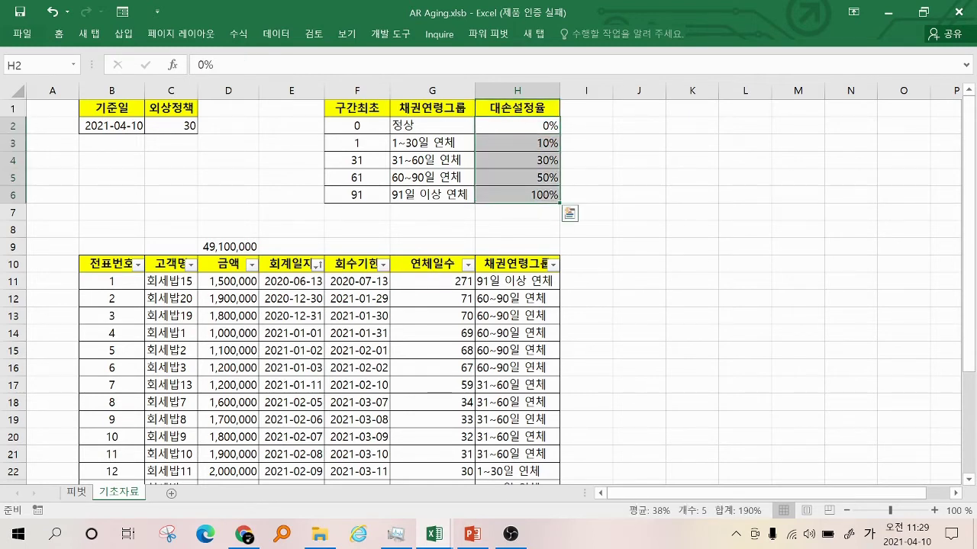
Compare the 1~30일 연체 and 31~60일 연체 groups with their 대손설정율 rates in column H.
{"action": "left_click", "coordinate": [432, 212]}
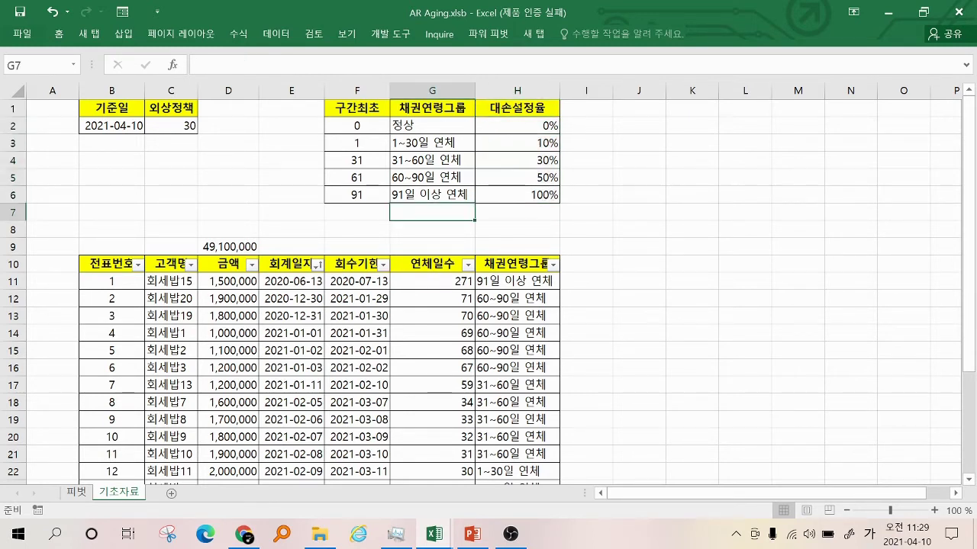
{"action": "left_click", "coordinate": [432, 142]}
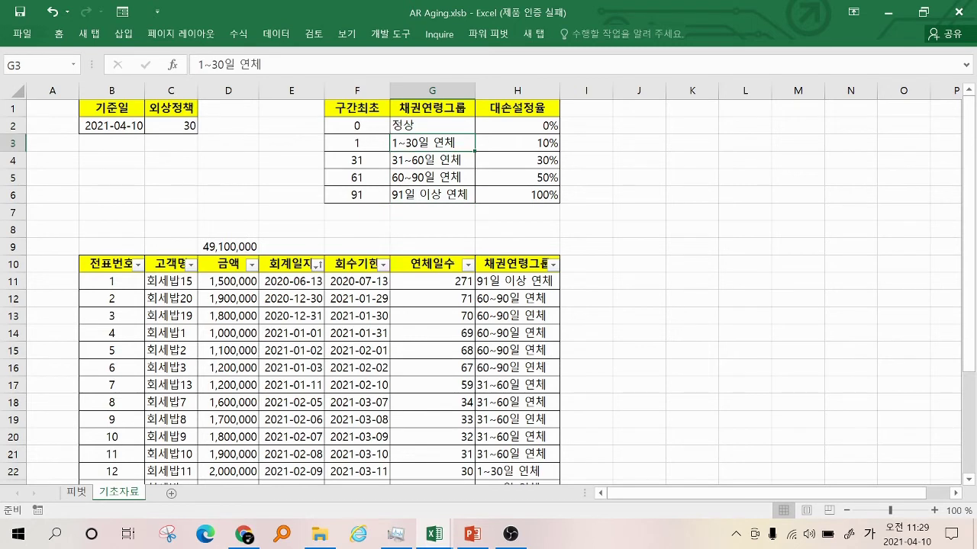
{"action": "left_click", "coordinate": [517, 142]}
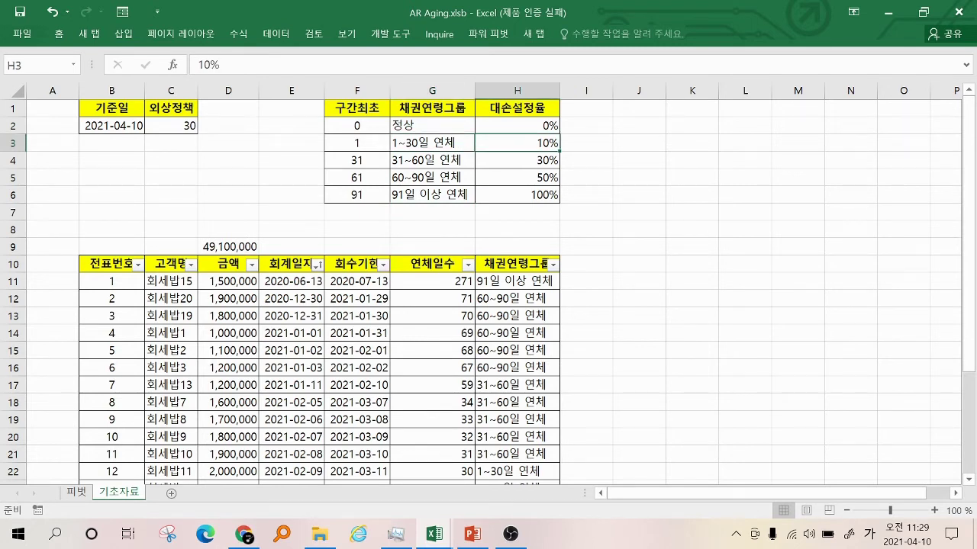
{"action": "left_click", "coordinate": [517, 178]}
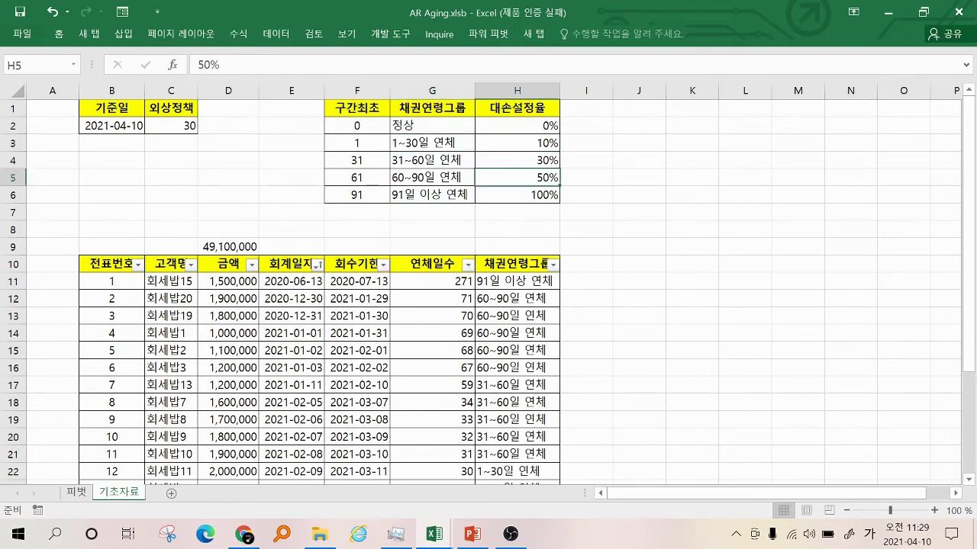
{"action": "left_click", "coordinate": [432, 160]}
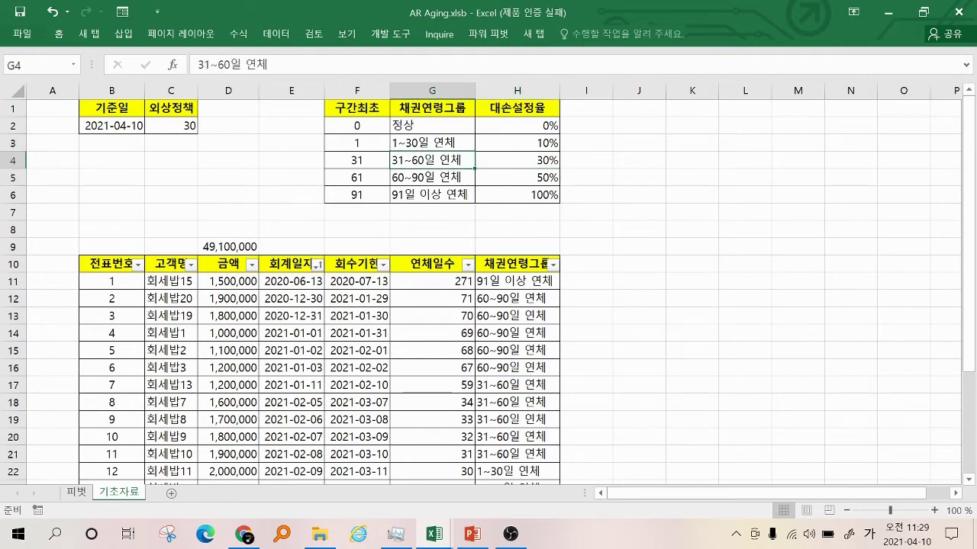
{"action": "left_click", "coordinate": [517, 177]}
{"action": "left_click", "coordinate": [517, 160]}
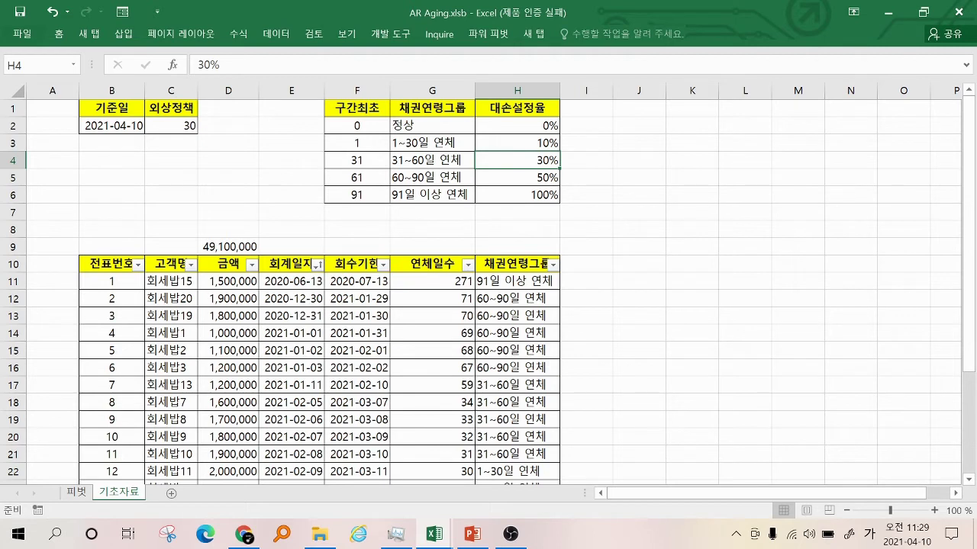
Select the receivables data from 전표번호 through 회계일자, headers included, in B10:E30 for review.
{"action": "key", "text": "Down"}
{"action": "key", "text": "Down"}
{"action": "key", "text": "Down"}
{"action": "key", "text": "Down"}
{"action": "key", "text": "Down"}
{"action": "key", "text": "Left"}
{"action": "key", "text": "Left"}
{"action": "key", "text": "Left"}
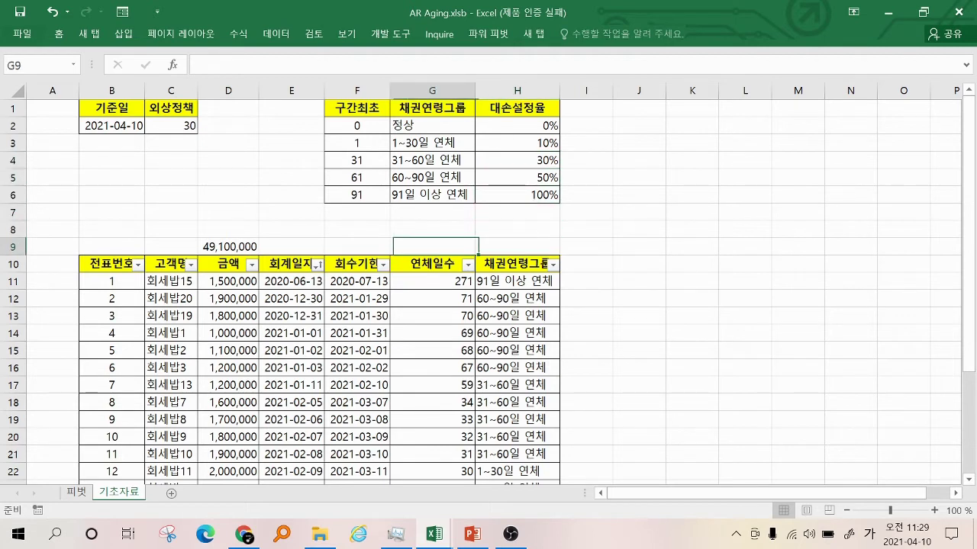
{"action": "key", "text": "Down"}
{"action": "key", "text": "Left"}
{"action": "key", "text": "Left"}
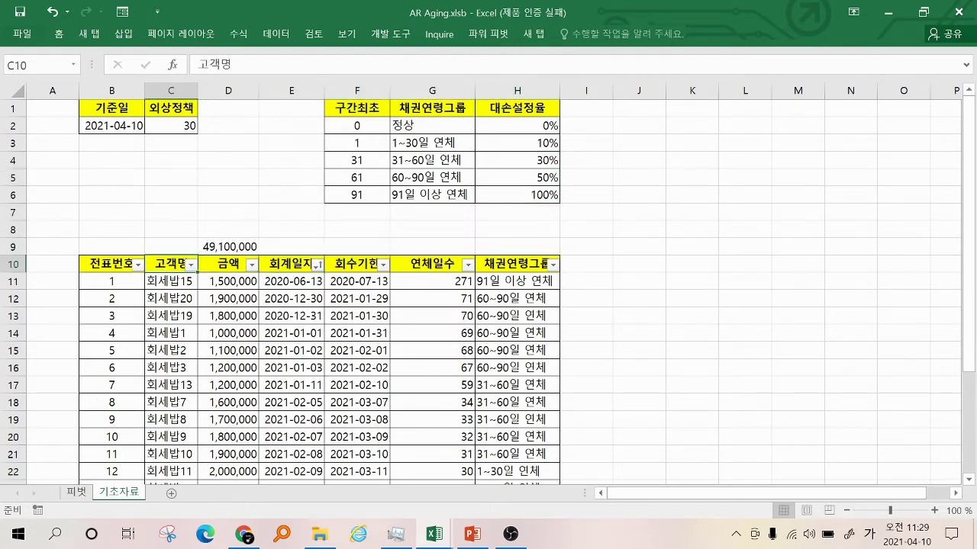
{"action": "key", "text": "Left"}
{"action": "key", "text": "shift+Right"}
{"action": "key", "text": "shift+Right"}
{"action": "key", "text": "shift+Right"}
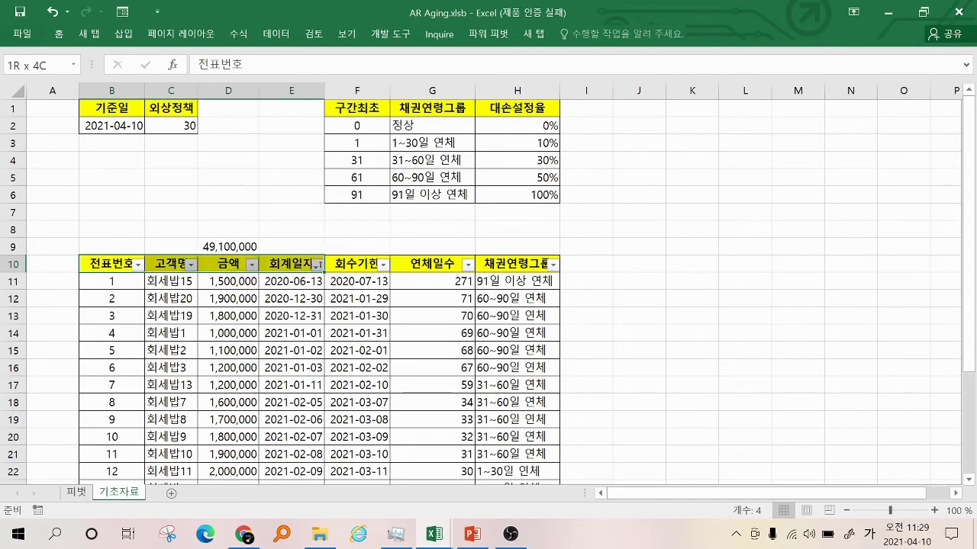
{"action": "key", "text": "ctrl+shift+Down"}
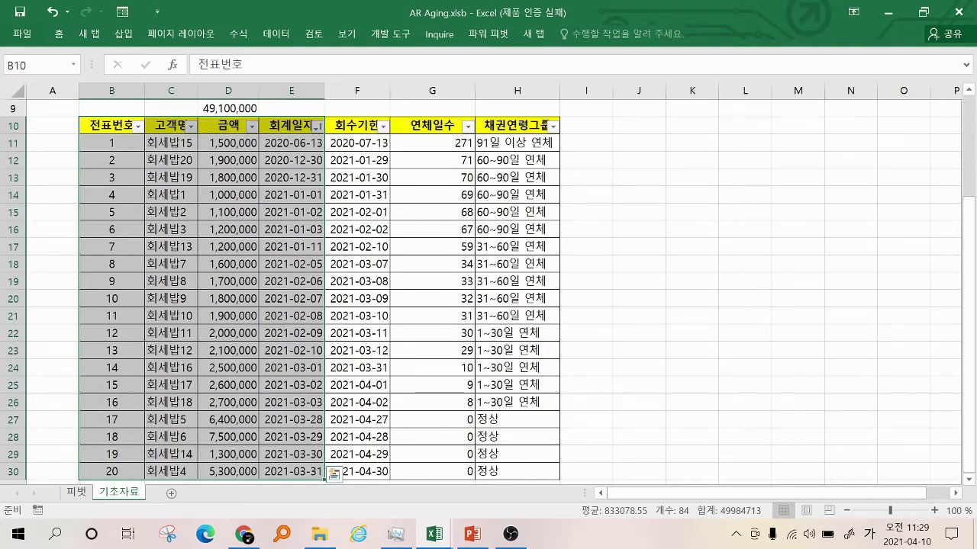
Return to the receivables table's header row and look at the 회계일자 heading in E10.
{"action": "key", "text": "Up"}
{"action": "key", "text": "Up"}
{"action": "key", "text": "Up"}
{"action": "key", "text": "Up"}
{"action": "key", "text": "Up"}
{"action": "key", "text": "Up"}
{"action": "key", "text": "Up"}
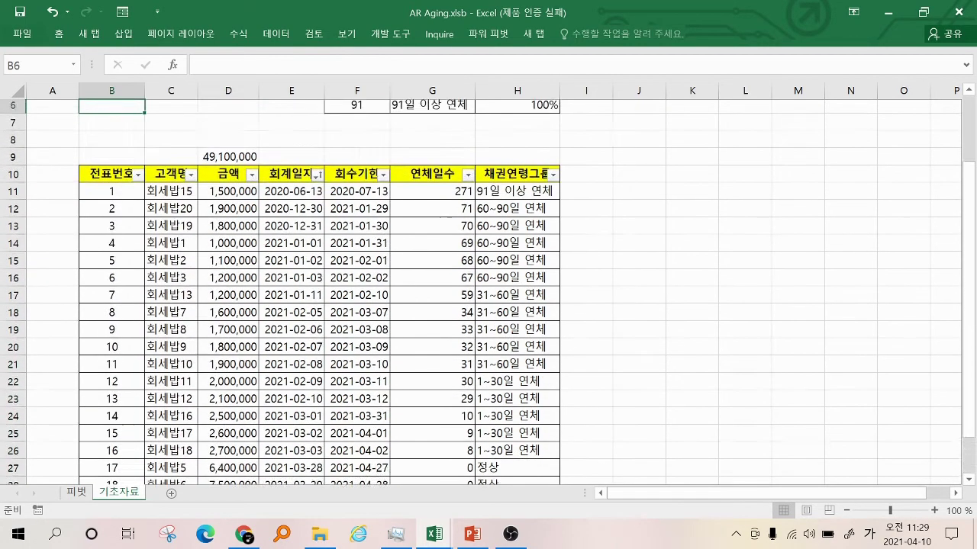
{"action": "key", "text": "Down"}
{"action": "key", "text": "Down"}
{"action": "key", "text": "Down"}
{"action": "key", "text": "Down"}
{"action": "key", "text": "Down"}
{"action": "key", "text": "Down"}
{"action": "key", "text": "Down"}
{"action": "key", "text": "Right"}
{"action": "key", "text": "Right"}
{"action": "key", "text": "Right"}
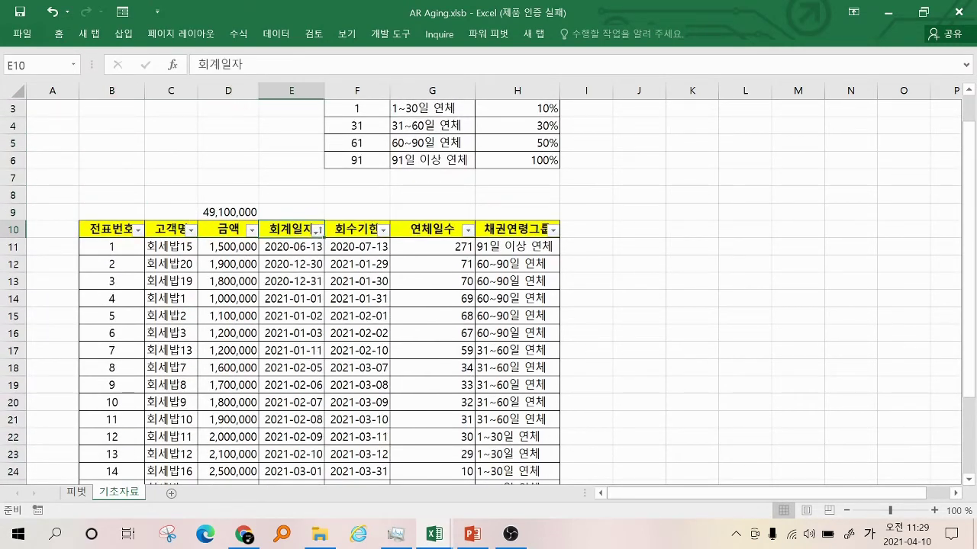
Inspect the SUBTOTAL formula in D9 above the 금액 column.
{"action": "key", "text": "Up"}
{"action": "key", "text": "Up"}
{"action": "key", "text": "Up"}
{"action": "key", "text": "Up"}
{"action": "key", "text": "Up"}
{"action": "key", "text": "Up"}
{"action": "key", "text": "Up"}
{"action": "key", "text": "Up"}
{"action": "key", "text": "Up"}
{"action": "key", "text": "Down"}
{"action": "key", "text": "Down"}
{"action": "key", "text": "Down"}
{"action": "key", "text": "Down"}
{"action": "key", "text": "Down"}
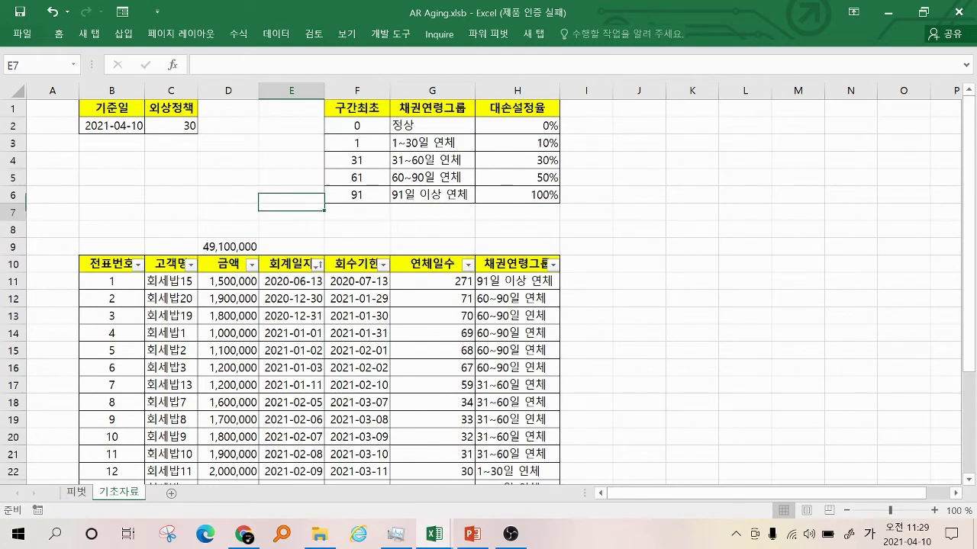
{"action": "key", "text": "Down"}
{"action": "key", "text": "Down"}
{"action": "key", "text": "Down"}
{"action": "key", "text": "Down"}
{"action": "key", "text": "Left"}
{"action": "key", "text": "Up"}
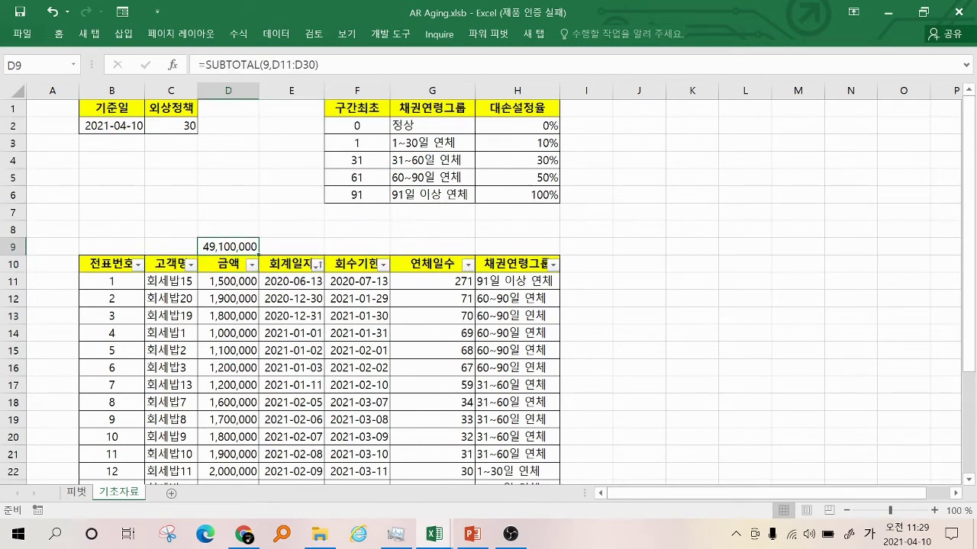
Inspect the 회수기한 formula in F11 and its cell references, leaving it as it is.
{"action": "key", "text": "Down"}
{"action": "key", "text": "Right"}
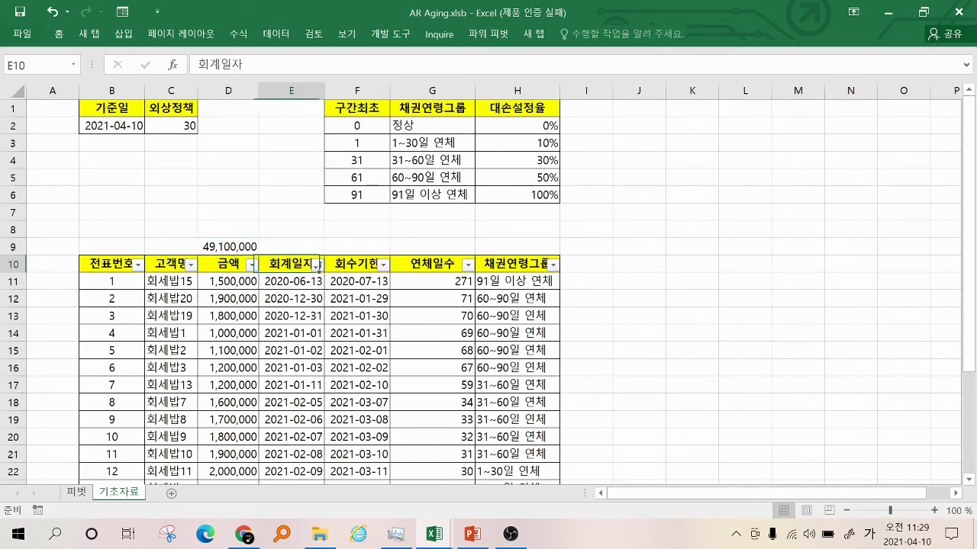
{"action": "key", "text": "Down"}
{"action": "key", "text": "Right"}
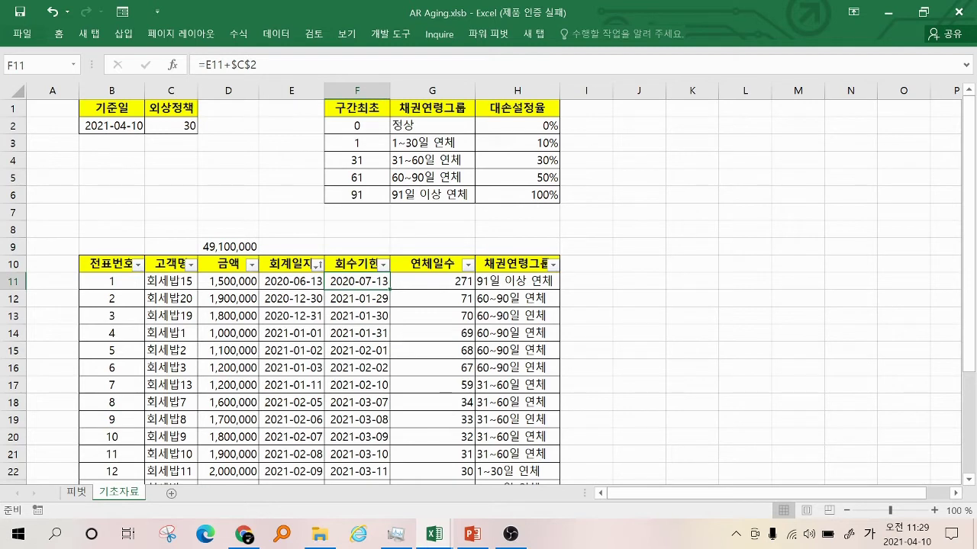
{"action": "key", "text": "F2"}
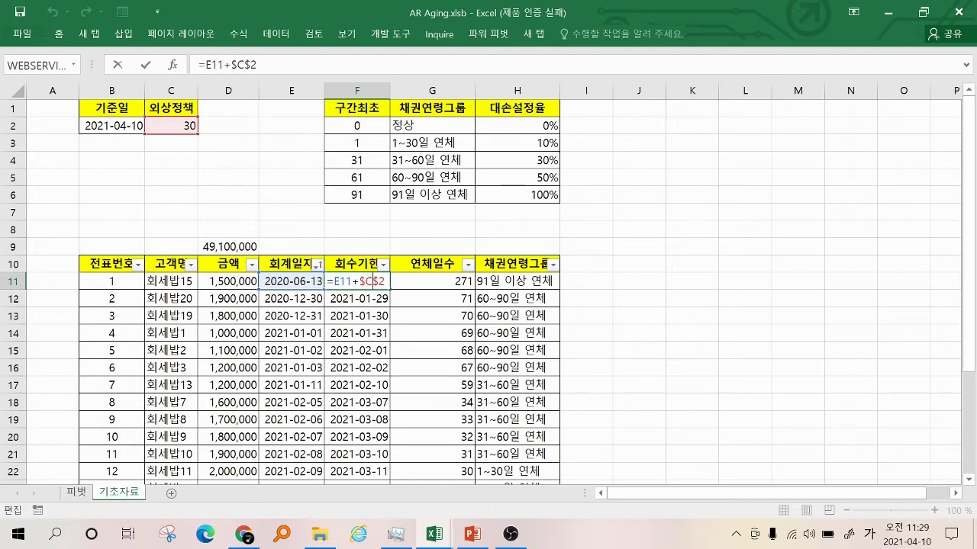
{"action": "key", "text": "ctrl+Return"}
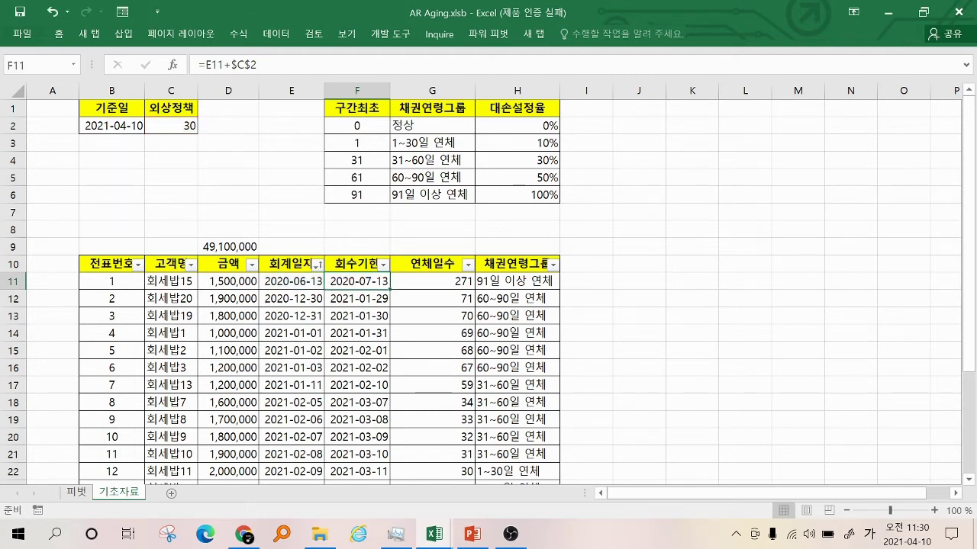
Look through the 회수기한 formulas in the rows below F11.
{"action": "key", "text": "Down"}
{"action": "key", "text": "Down"}
{"action": "key", "text": "Down"}
{"action": "key", "text": "Down"}
{"action": "key", "text": "Up"}
{"action": "key", "text": "Up"}
{"action": "key", "text": "Up"}
{"action": "key", "text": "Up"}
{"action": "key", "text": "Up"}
{"action": "key", "text": "Up"}
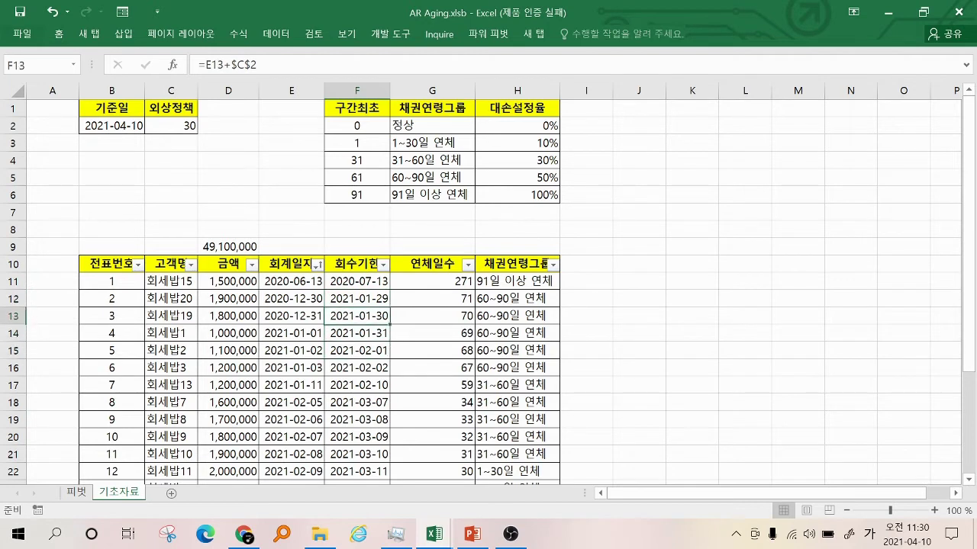
{"action": "key", "text": "Up"}
{"action": "key", "text": "Up"}
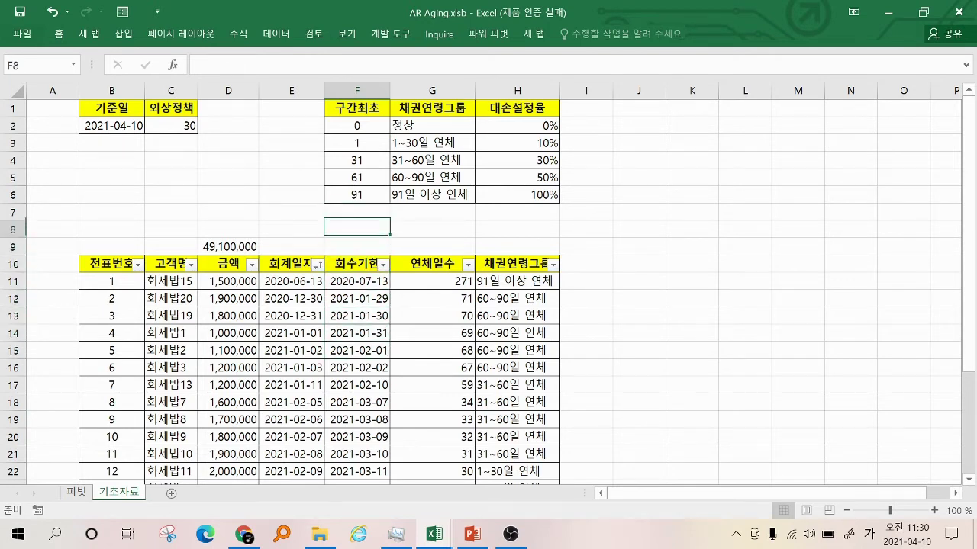
Inspect the MAX formula for 연체일수 in G11 and the cells it references, without changing it.
{"action": "key", "text": "Down"}
{"action": "key", "text": "Down"}
{"action": "key", "text": "Down"}
{"action": "key", "text": "Down"}
{"action": "key", "text": "Right"}
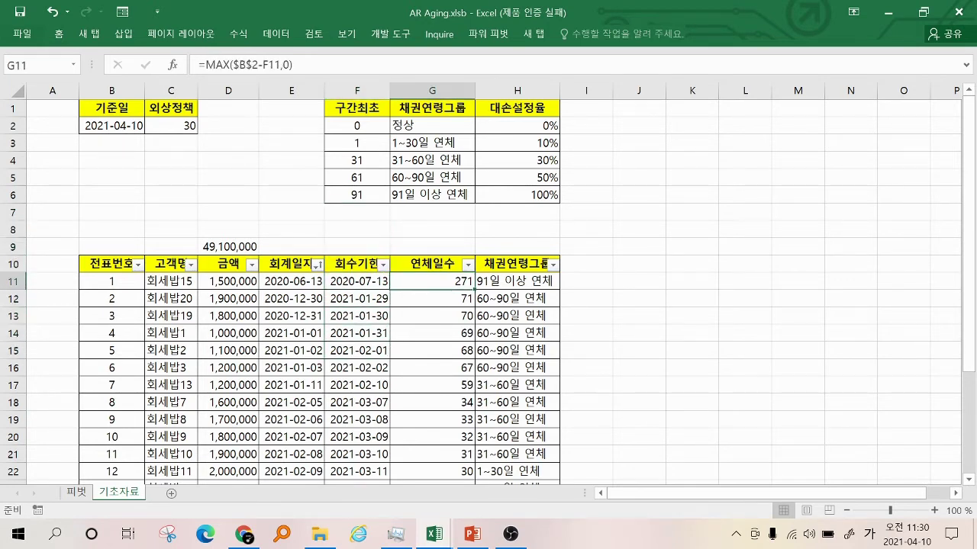
{"action": "key", "text": "F2"}
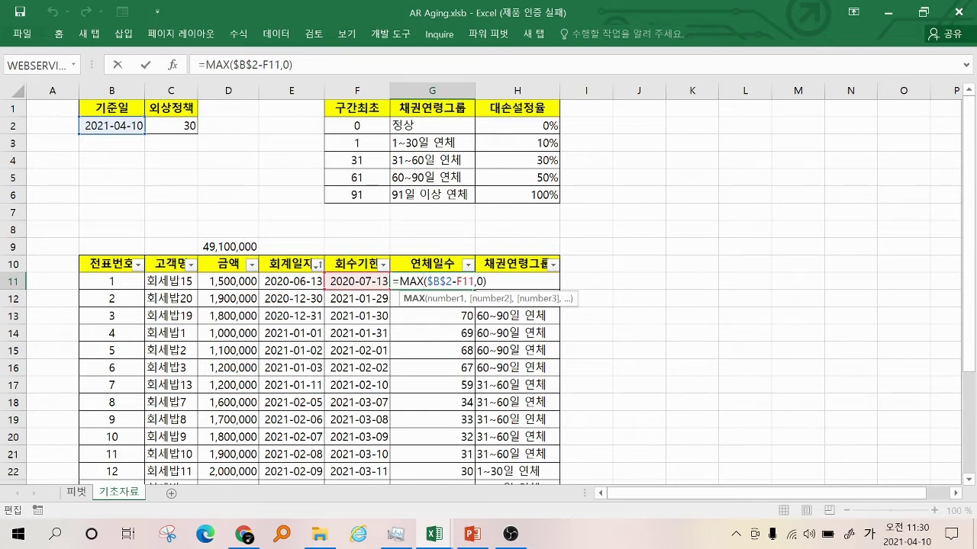
{"action": "key", "text": "ctrl+Return"}
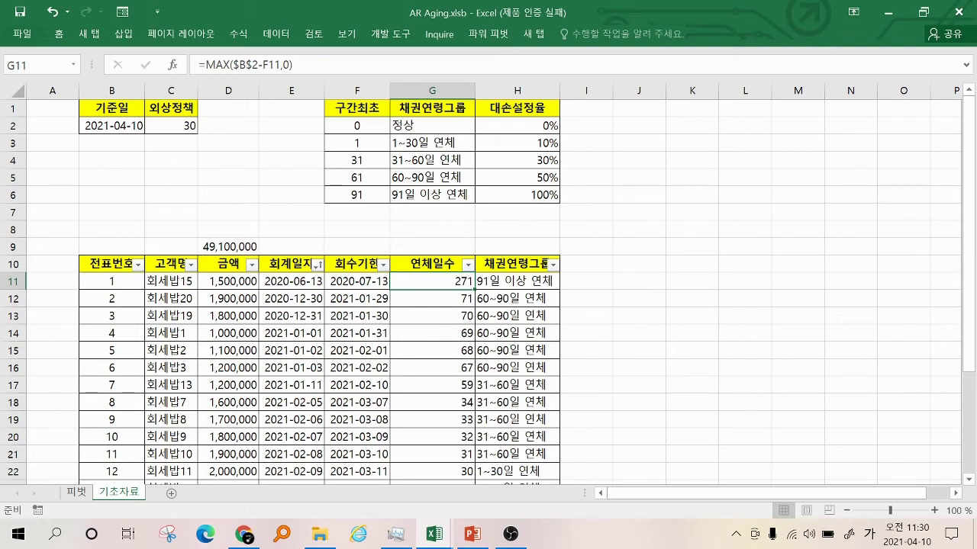
Select the 연체일수 values from G11 down to the end of the table to review them.
{"action": "left_click", "coordinate": [432, 298]}
{"action": "left_click", "coordinate": [432, 280]}
{"action": "key", "text": "ctrl+shift+Down"}
{"action": "key", "text": "Up"}
{"action": "key", "text": "Up"}
{"action": "key", "text": "Up"}
{"action": "key", "text": "Up"}
{"action": "key", "text": "Up"}
{"action": "key", "text": "Up"}
{"action": "key", "text": "Up"}
{"action": "key", "text": "Up"}
{"action": "key", "text": "Up"}
{"action": "key", "text": "Up"}
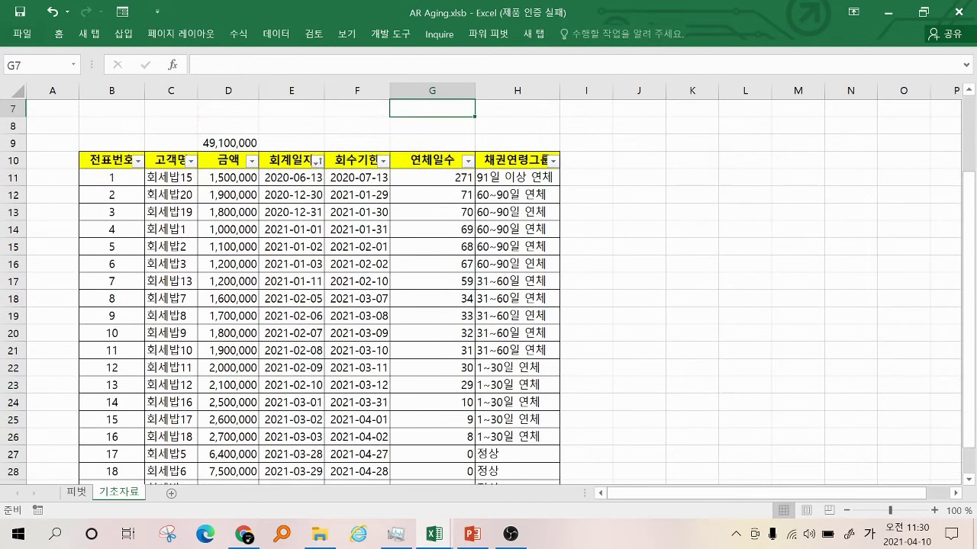
Inspect the VLOOKUP formula for 채권연령그룹 in H11 and its lookup range, without changing it.
{"action": "left_click", "coordinate": [517, 282]}
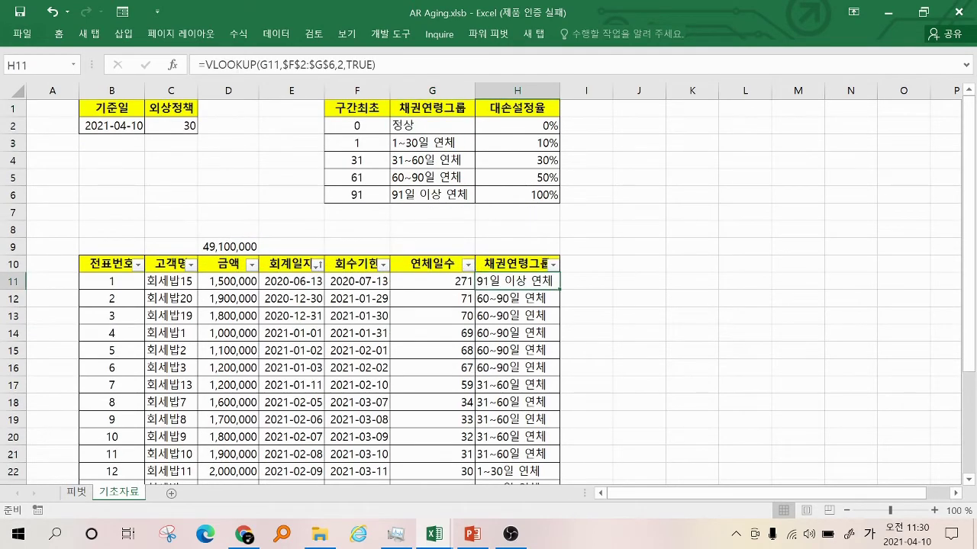
{"action": "key", "text": "F2"}
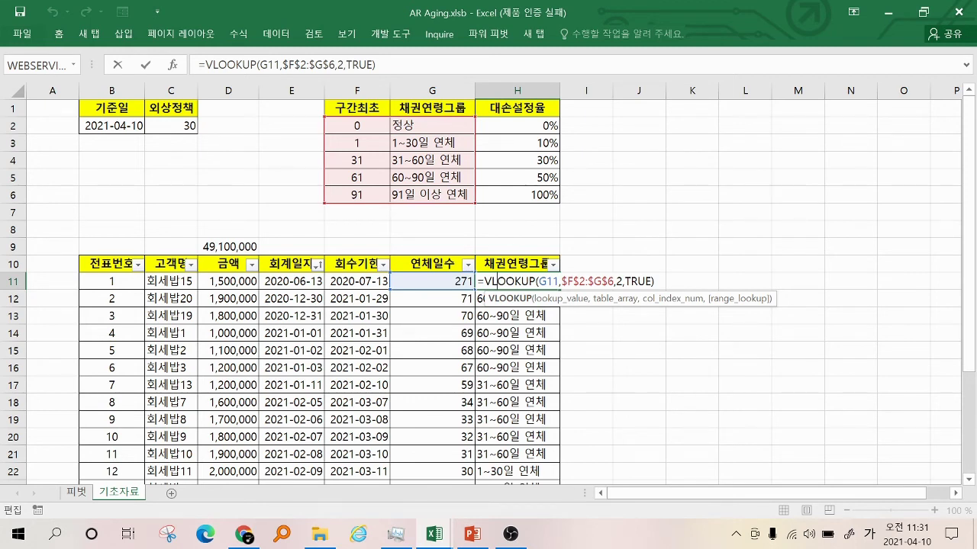
{"action": "key", "text": "ctrl+Return"}
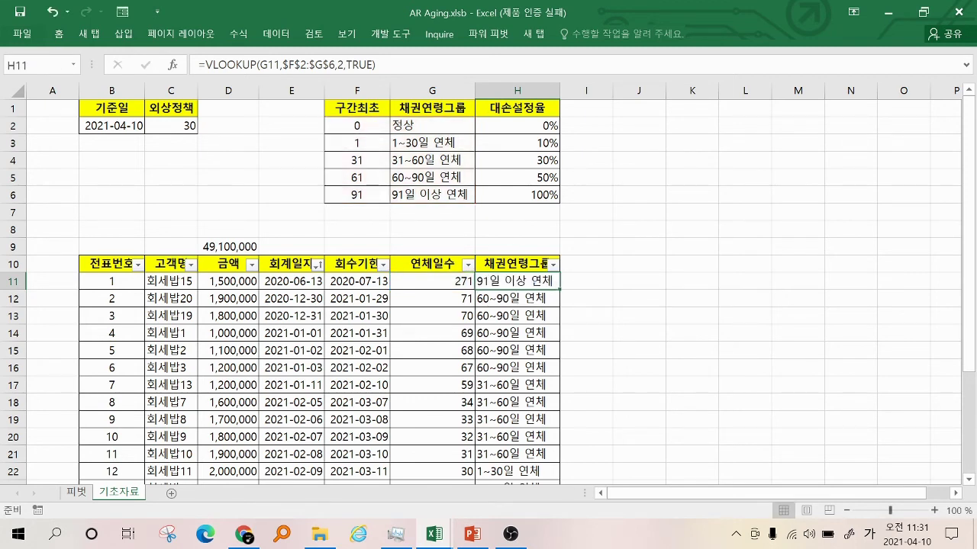
Compare the 연체일수 in G11 and G12 with the matching bands of the aging group table.
{"action": "left_click", "coordinate": [432, 281]}
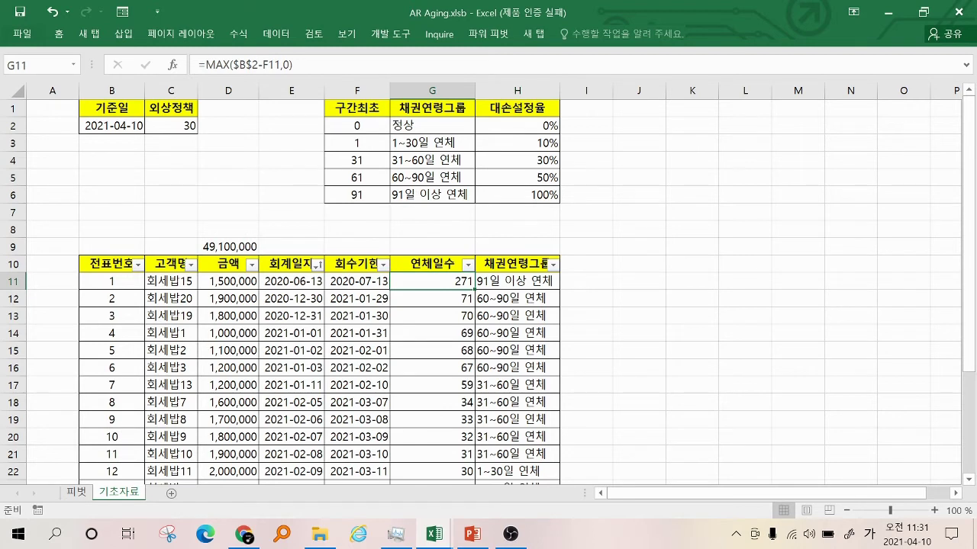
{"action": "left_click", "coordinate": [431, 195]}
{"action": "left_click", "coordinate": [432, 298]}
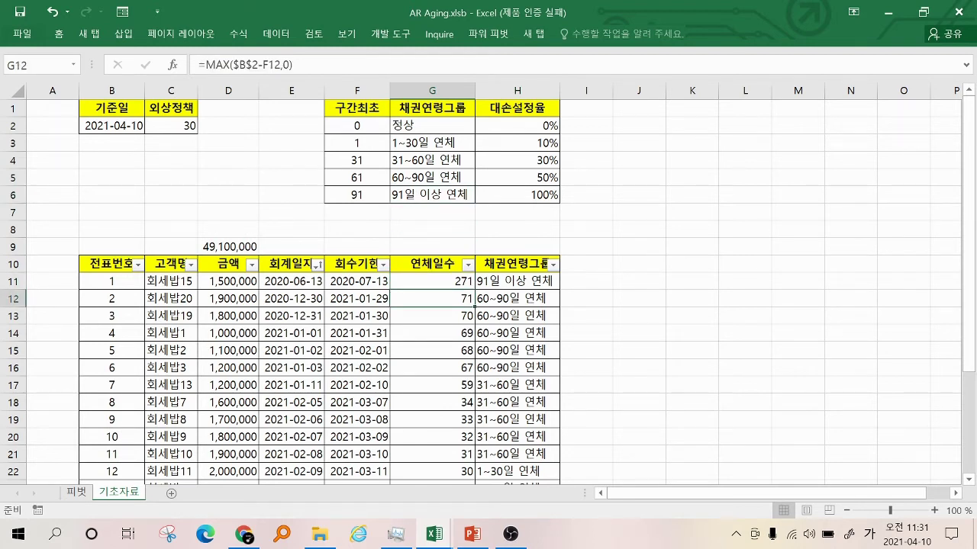
{"action": "left_click", "coordinate": [357, 177]}
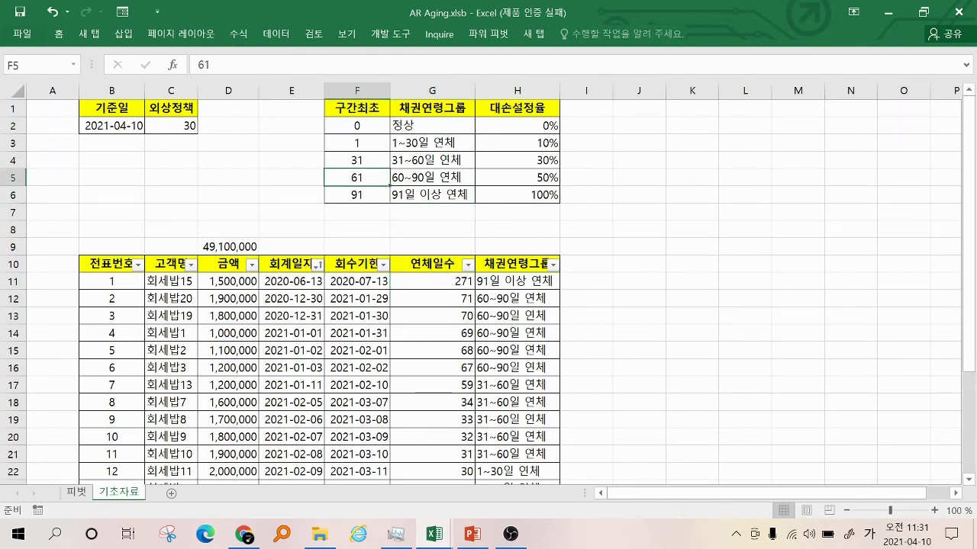
Correct the 채권연령그룹 label in G5 of the aging group table to 61~90일 연체.
{"action": "left_click", "coordinate": [431, 177]}
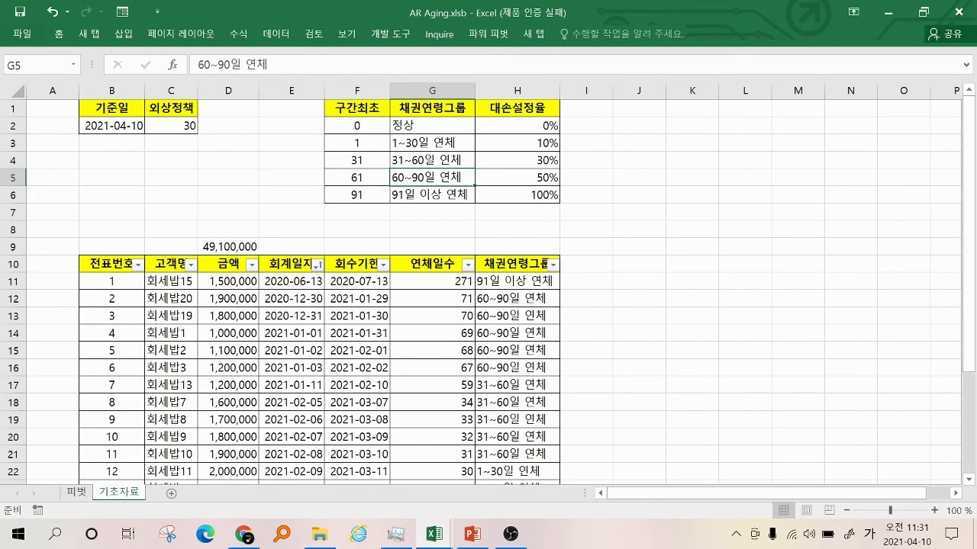
{"action": "double_click", "coordinate": [411, 177]}
{"action": "key", "text": "BackSpace"}
{"action": "type", "text": "1"}
{"action": "key", "text": "Return"}
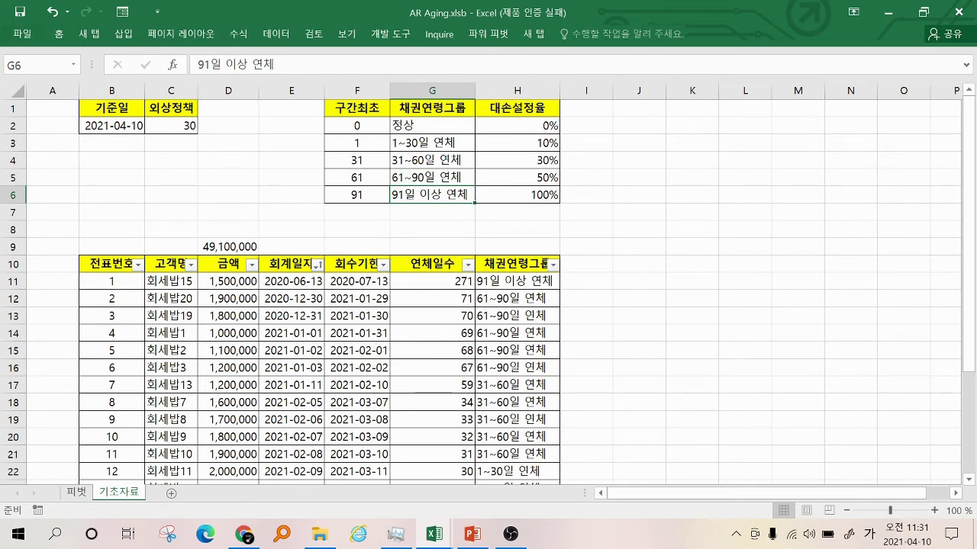
Recheck the VLOOKUP formula for 채권연령그룹 in H11 without changing it.
{"action": "left_click", "coordinate": [517, 281]}
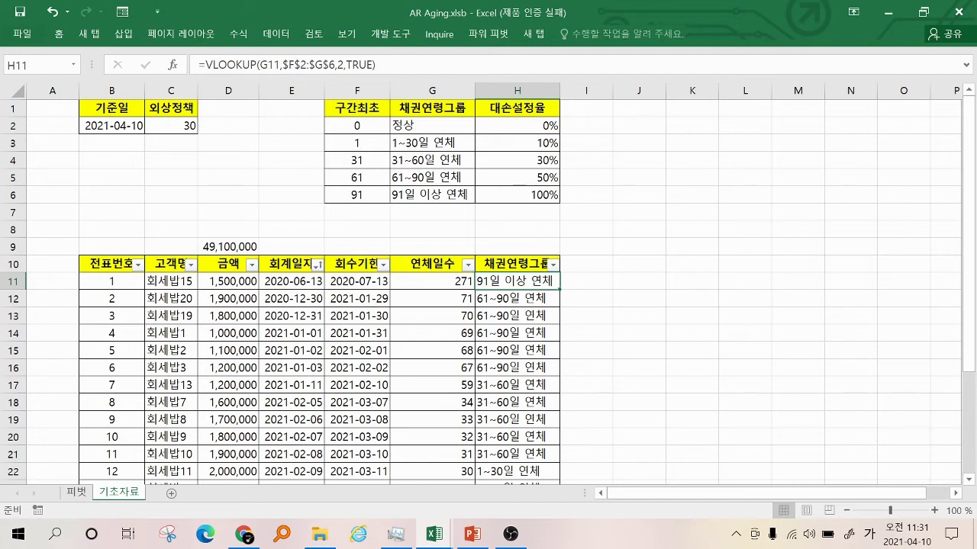
{"action": "key", "text": "F2"}
{"action": "key", "text": "Escape"}
{"action": "left_click", "coordinate": [228, 403]}
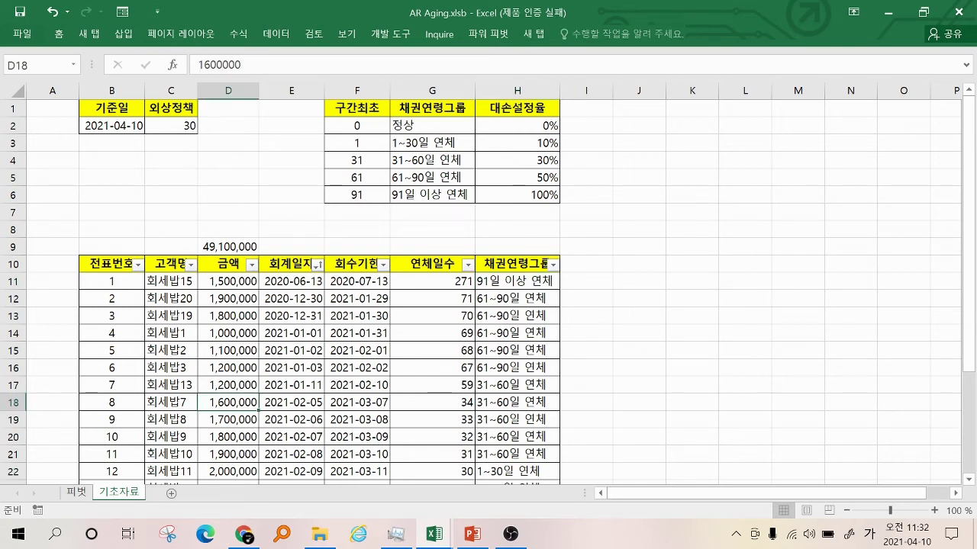
{"action": "left_click", "coordinate": [112, 282]}
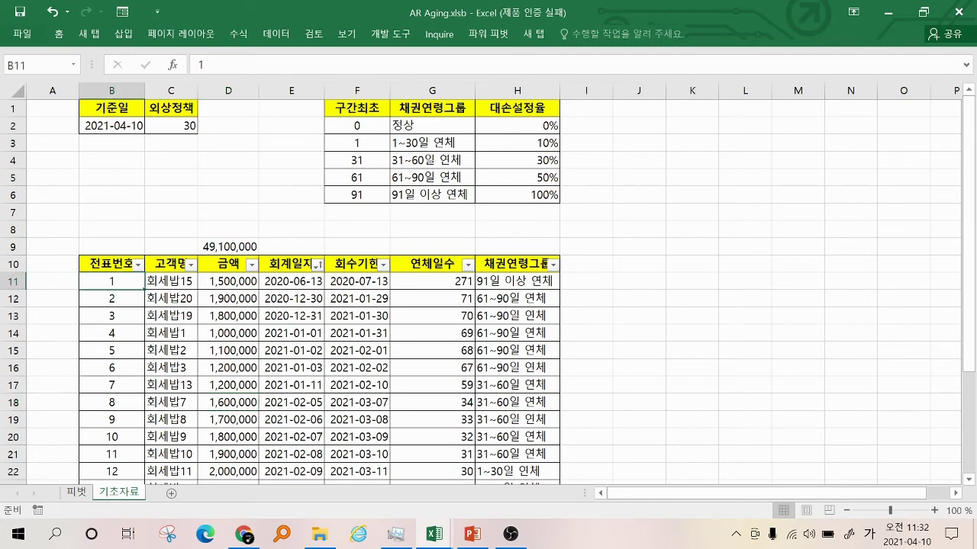
Open the 피벗 sheet and review the pivot table's 금액 sums per aging group and the 총합계.
{"action": "key", "text": "ctrl+Page_Up"}
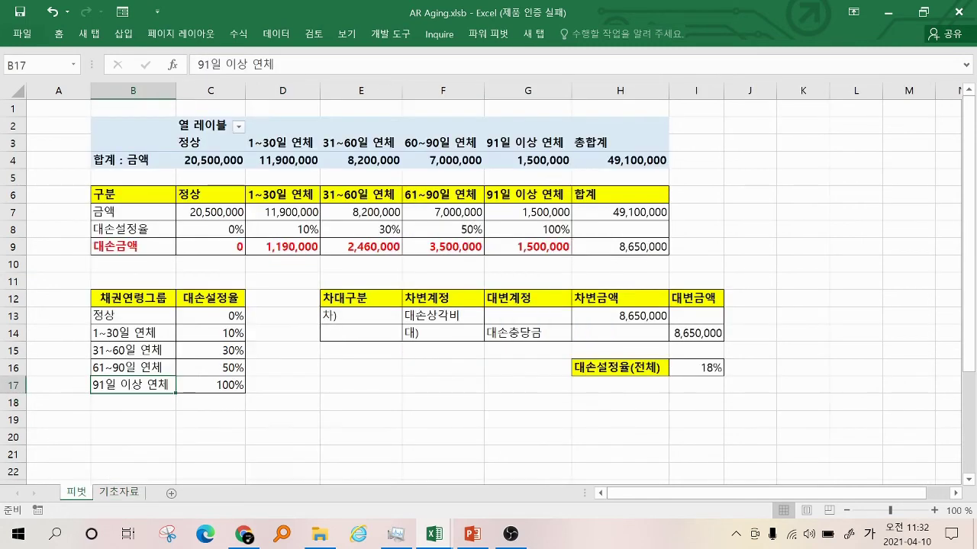
{"action": "left_click", "coordinate": [282, 332]}
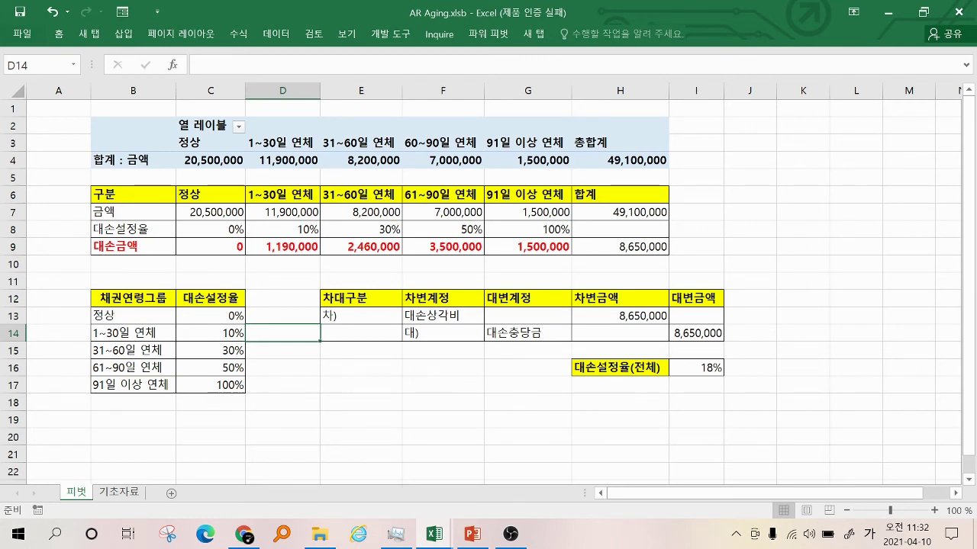
{"action": "left_click", "coordinate": [360, 247]}
{"action": "key", "text": "Left"}
{"action": "key", "text": "Left"}
{"action": "key", "text": "Left"}
{"action": "key", "text": "Up"}
{"action": "key", "text": "Up"}
{"action": "key", "text": "Up"}
{"action": "key", "text": "Right"}
{"action": "key", "text": "Up"}
{"action": "key", "text": "Up"}
{"action": "key", "text": "shift+Right"}
{"action": "key", "text": "shift+Right"}
{"action": "key", "text": "shift+Right"}
{"action": "key", "text": "shift+Right"}
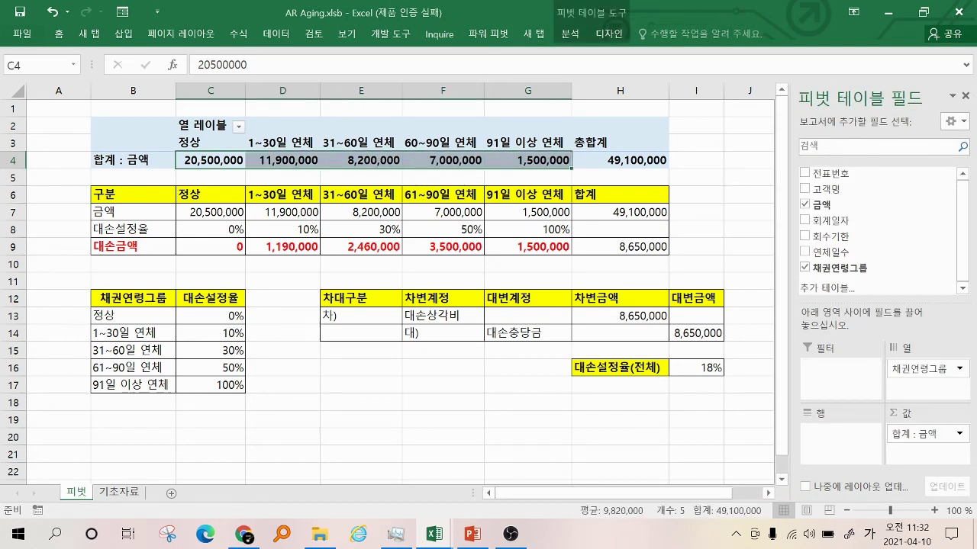
{"action": "left_click", "coordinate": [621, 160]}
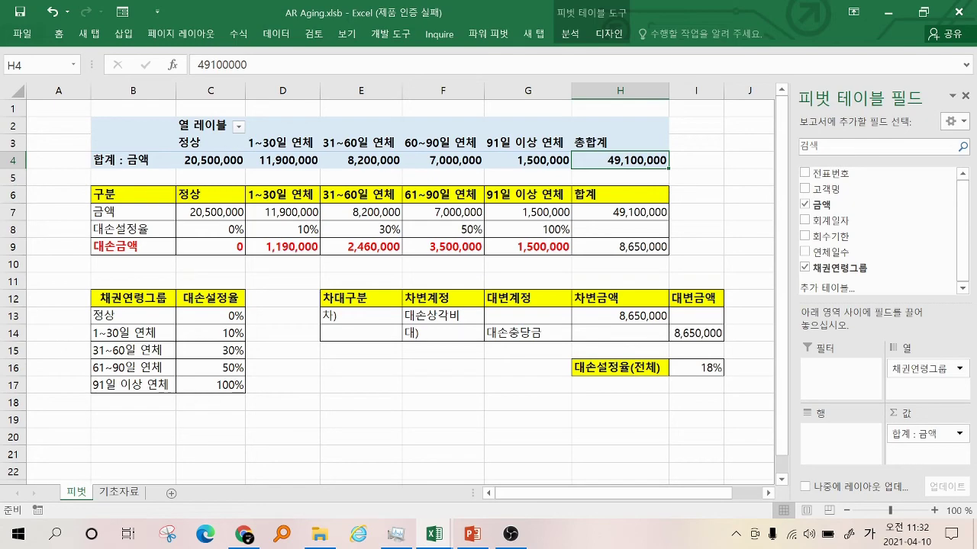
Compare the pivot table's aging group columns with the headings of the 구분 table below it.
{"action": "left_click", "coordinate": [210, 160]}
{"action": "key", "text": "Down"}
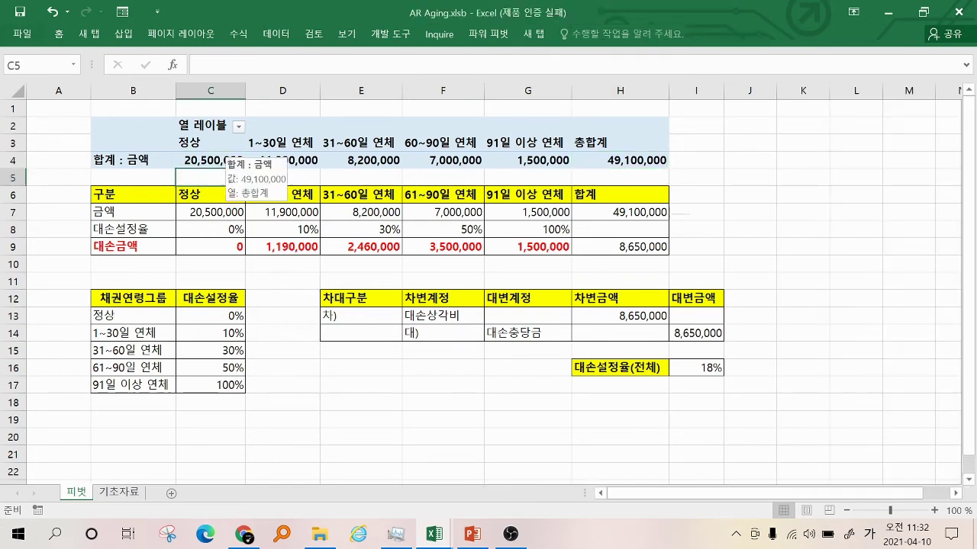
{"action": "key", "text": "Up"}
{"action": "key", "text": "Up"}
{"action": "key", "text": "Right"}
{"action": "key", "text": "Down"}
{"action": "key", "text": "Down"}
{"action": "key", "text": "Right"}
{"action": "key", "text": "Right"}
{"action": "key", "text": "Up"}
{"action": "key", "text": "Up"}
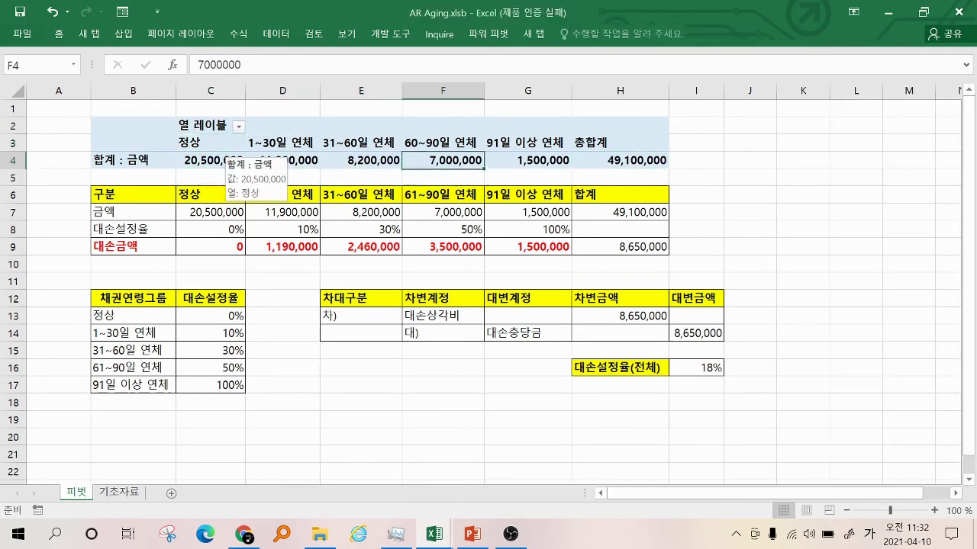
{"action": "key", "text": "Left"}
{"action": "key", "text": "Down"}
{"action": "key", "text": "Down"}
{"action": "key", "text": "Down"}
{"action": "key", "text": "Left"}
{"action": "key", "text": "Left"}
{"action": "key", "text": "Left"}
{"action": "key", "text": "Left"}
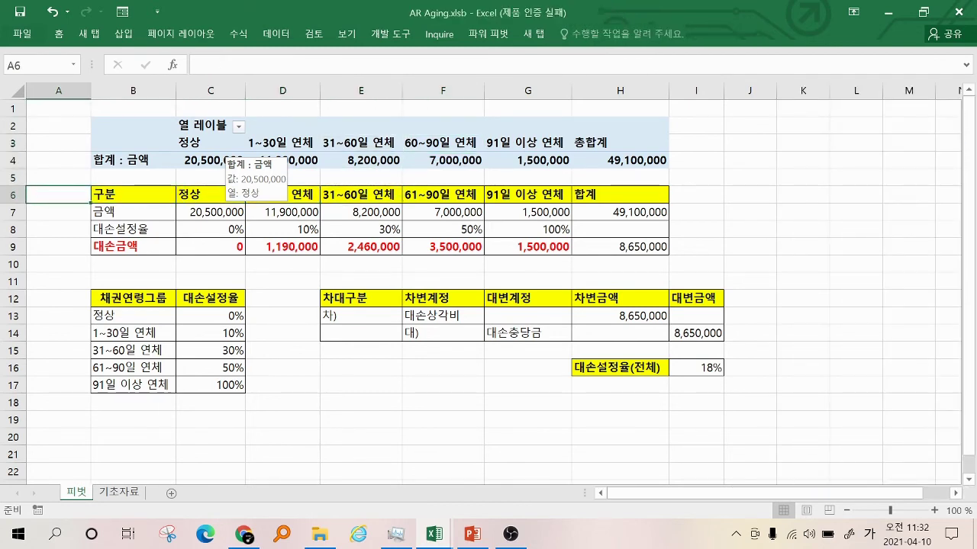
Compare the 대손설정율 table in B12:C17 with the rates in C8:G8 of the 구분 table.
{"action": "left_click", "coordinate": [283, 246]}
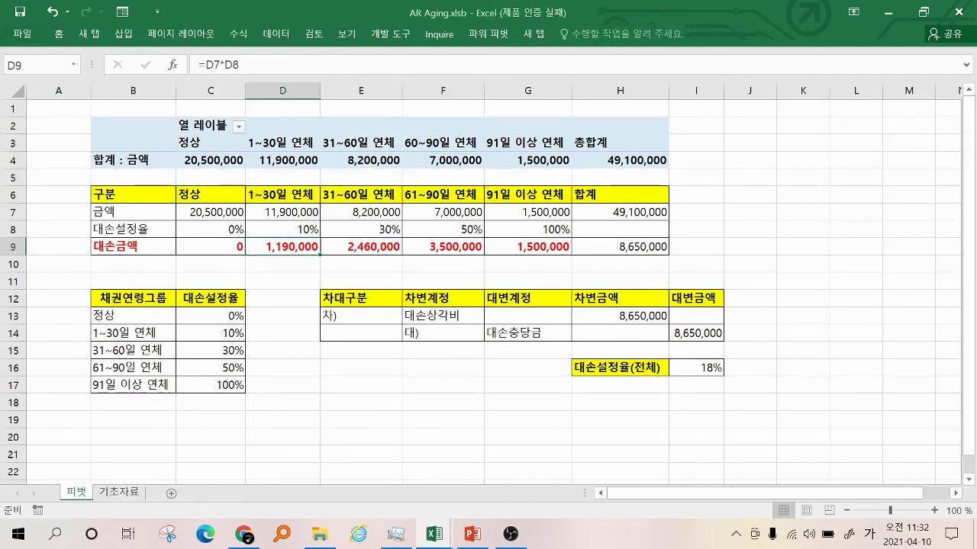
{"action": "left_click", "coordinate": [283, 194]}
{"action": "mouse_move", "coordinate": [282, 195]}
{"action": "left_mouse_down"}
{"action": "mouse_move", "coordinate": [283, 228]}
{"action": "mouse_move", "coordinate": [283, 213]}
{"action": "left_mouse_up"}
{"action": "left_click_drag", "start_coordinate": [14, 195], "coordinate": [13, 220]}
{"action": "left_click_drag", "start_coordinate": [210, 297], "coordinate": [133, 384]}
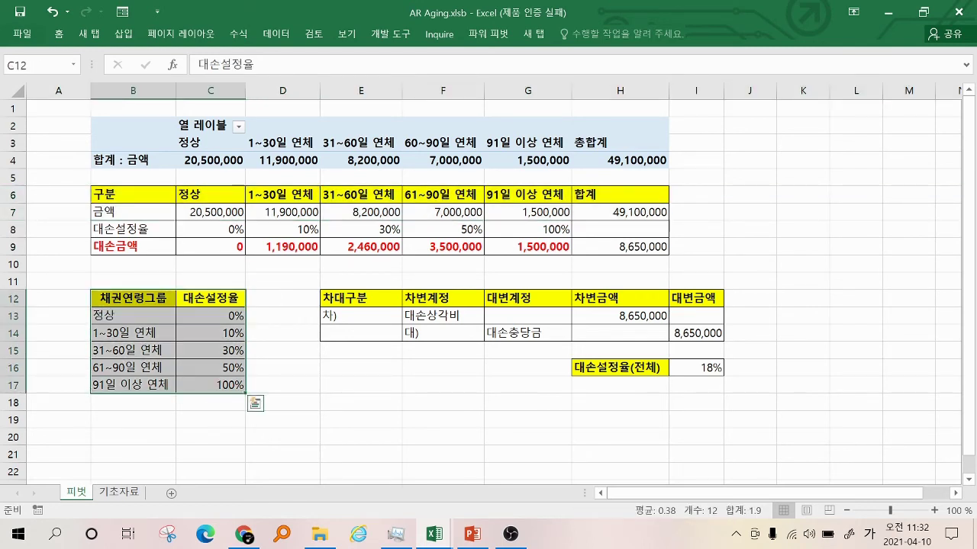
{"action": "left_click", "coordinate": [210, 297]}
{"action": "left_click_drag", "start_coordinate": [210, 229], "coordinate": [534, 230]}
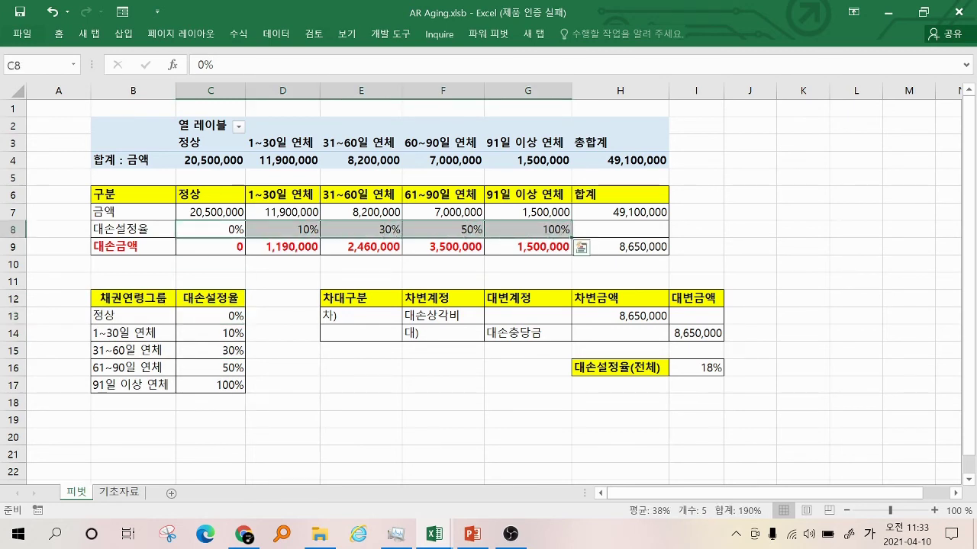
Inspect the 대손금액 formulas from C9 to G9, which multiply 금액 by 대손설정율, without changing them.
{"action": "left_click", "coordinate": [211, 246]}
{"action": "key", "text": "F2"}
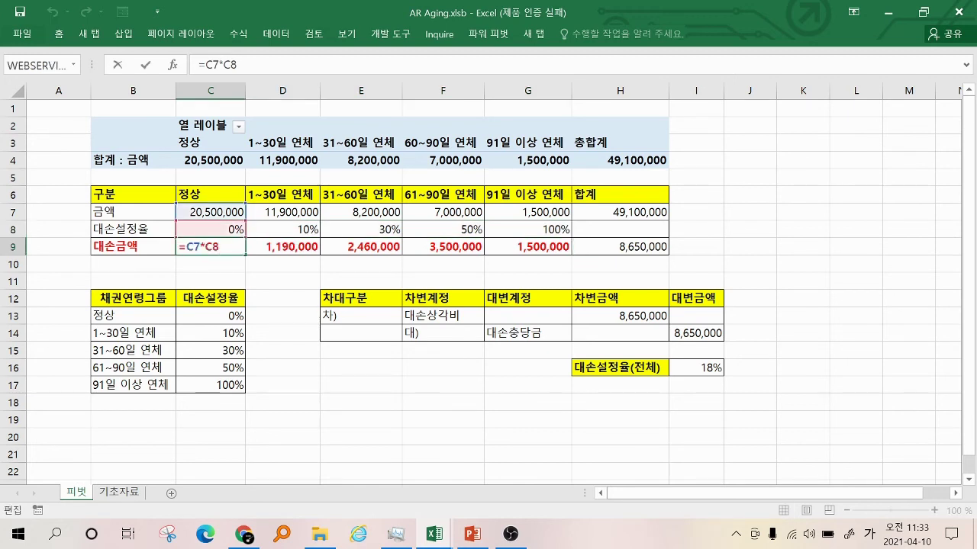
{"action": "key", "text": "Escape"}
{"action": "key", "text": "Right"}
{"action": "key", "text": "F2"}
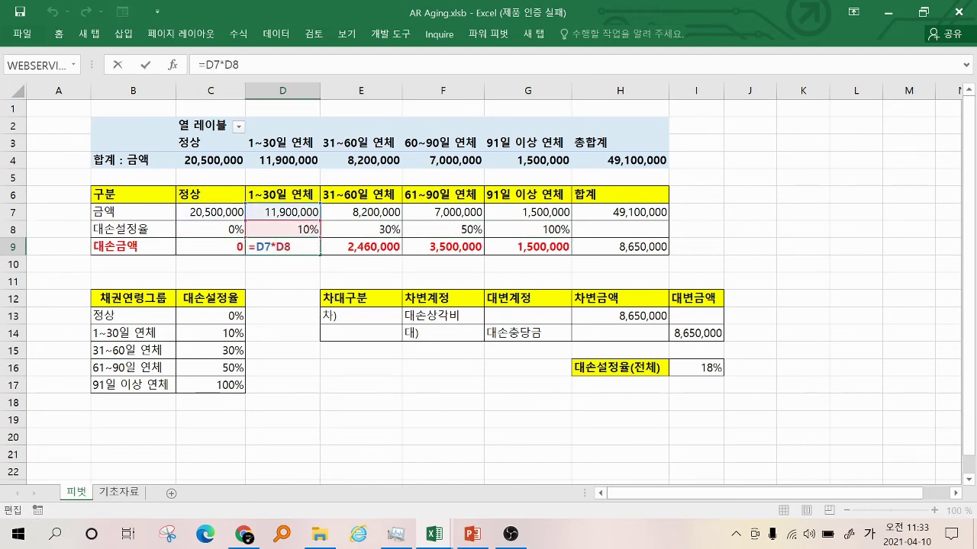
{"action": "key", "text": "Escape"}
{"action": "key", "text": "Right"}
{"action": "key", "text": "F2"}
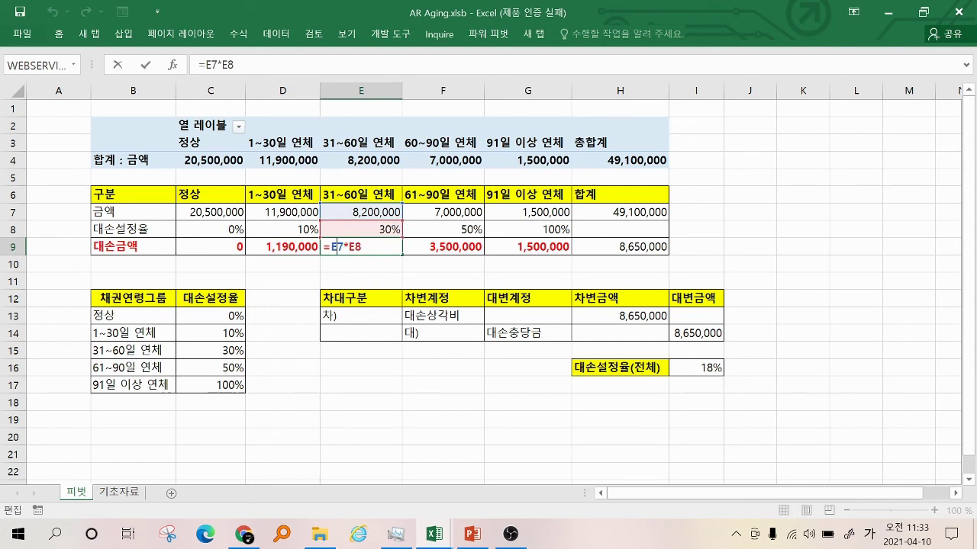
{"action": "key", "text": "Escape"}
{"action": "key", "text": "Right"}
{"action": "key", "text": "F2"}
{"action": "key", "text": "Escape"}
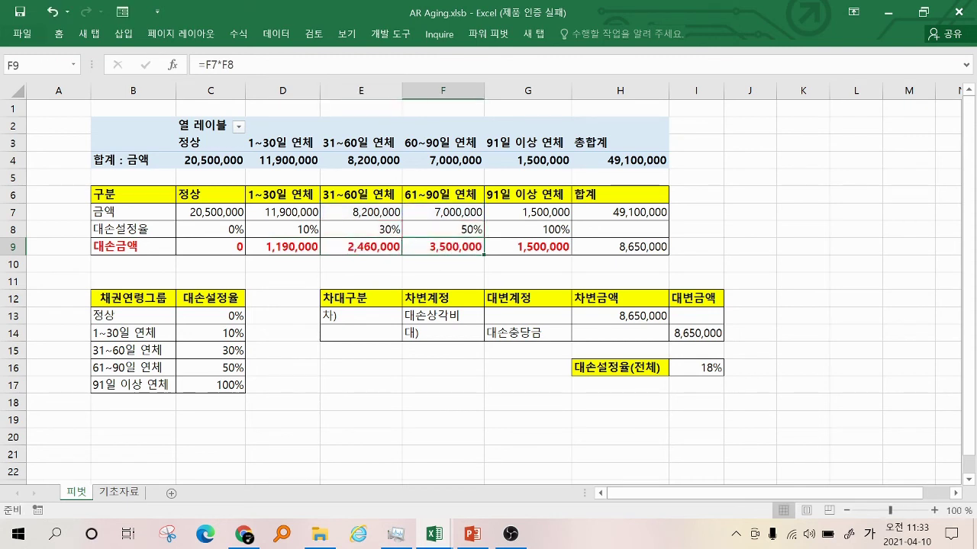
{"action": "key", "text": "Right"}
{"action": "key", "text": "F2"}
{"action": "key", "text": "Escape"}
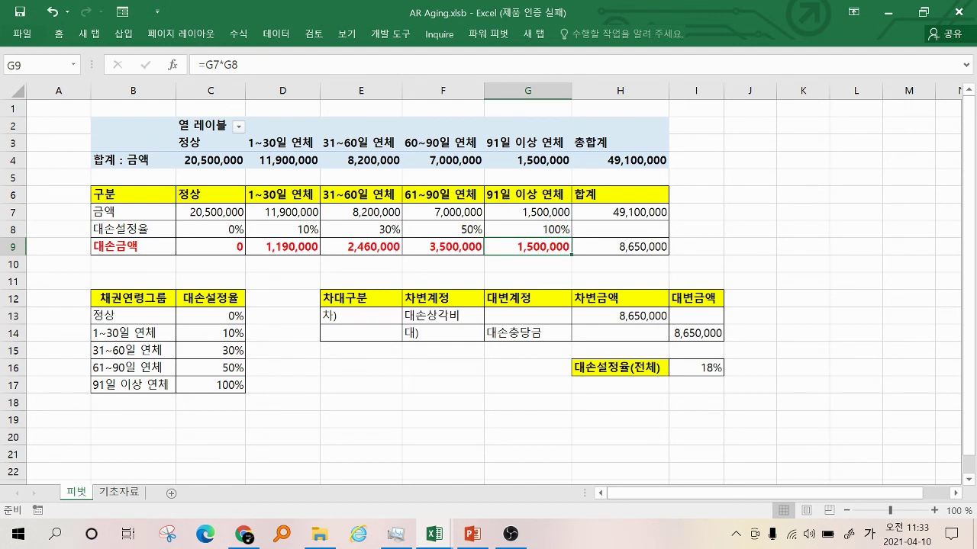
Inspect the SUM formula for total 대손금액 in H9 without changing it.
{"action": "key", "text": "Right"}
{"action": "key", "text": "F2"}
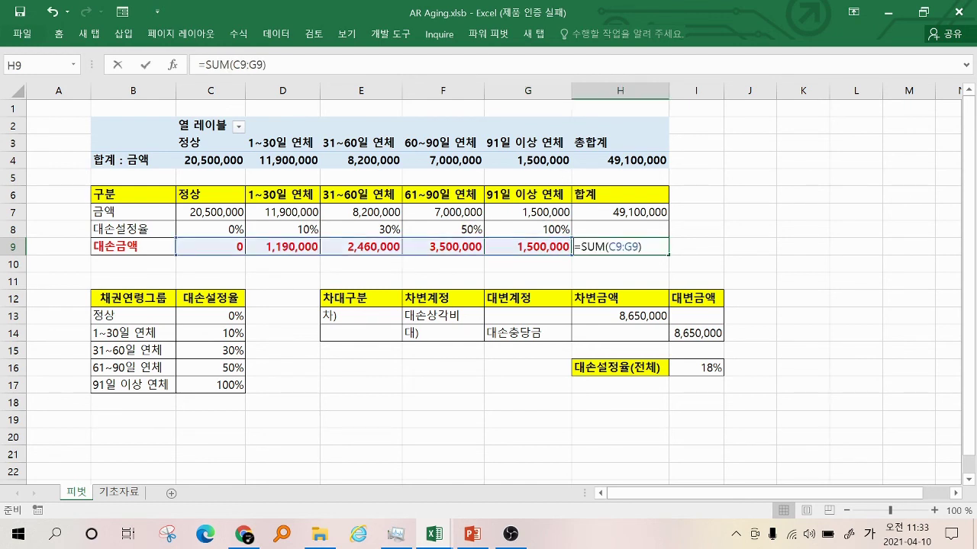
{"action": "key", "text": "Escape"}
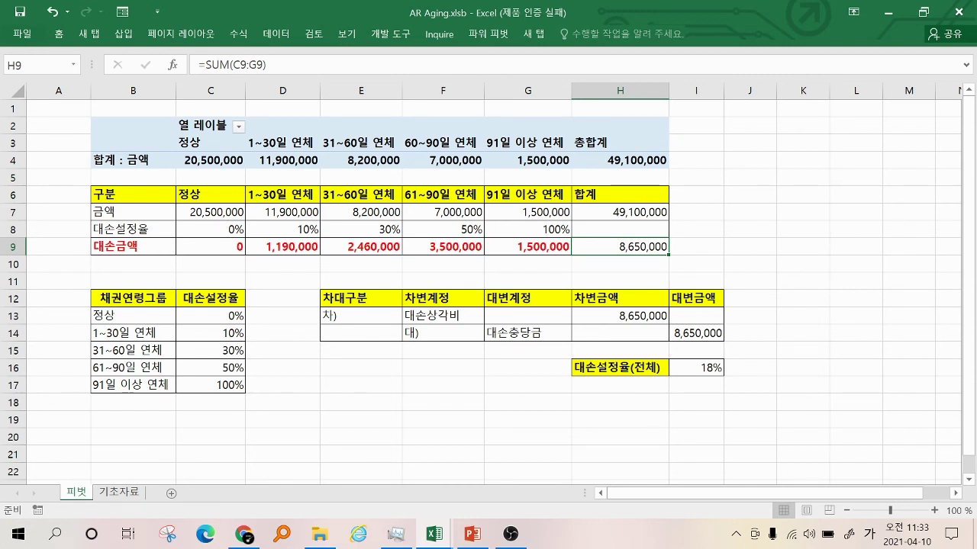
Review the 대손상각비 and 대손충당금 journal entry and the formulas behind its amounts in H13 and I14.
{"action": "left_click", "coordinate": [443, 316]}
{"action": "left_click", "coordinate": [527, 333]}
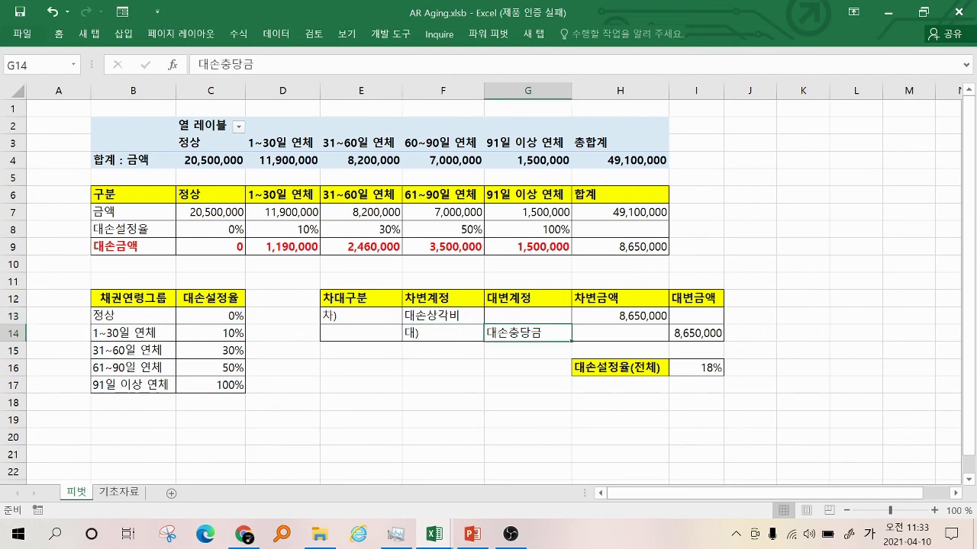
{"action": "double_click", "coordinate": [619, 316]}
{"action": "key", "text": "Escape"}
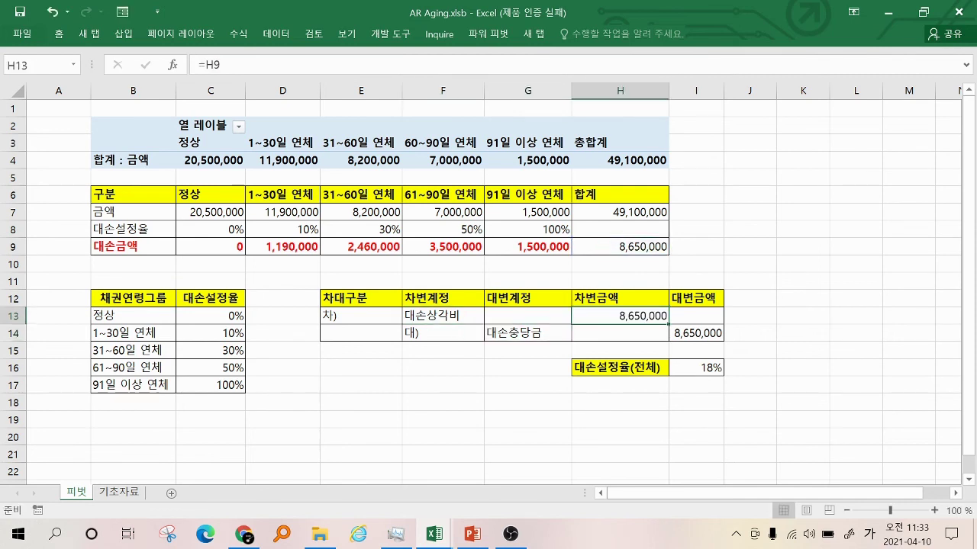
{"action": "double_click", "coordinate": [696, 334]}
{"action": "key", "text": "Escape"}
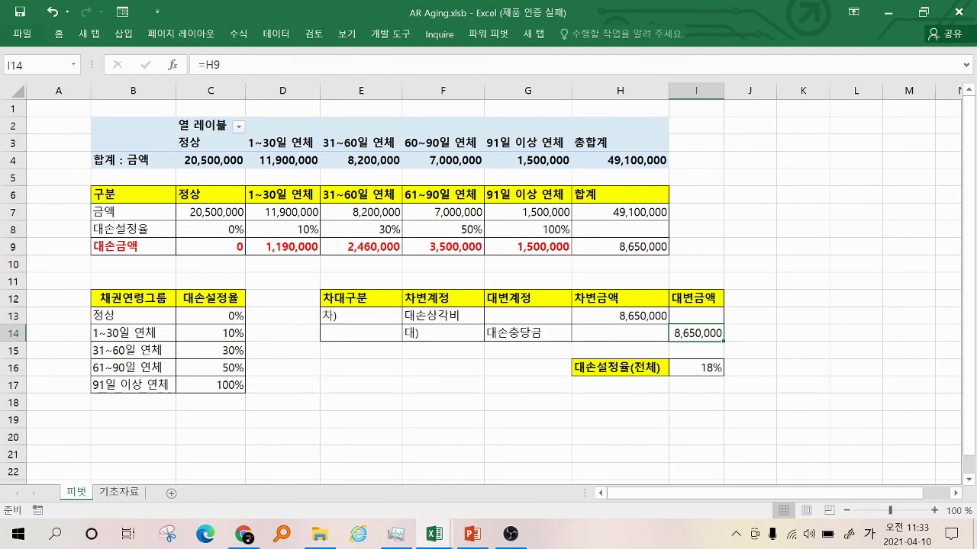
Inspect the 대손설정율(전체) formula in I16 and the total 금액 in H7 it refers to, without changing them.
{"action": "left_click", "coordinate": [620, 212]}
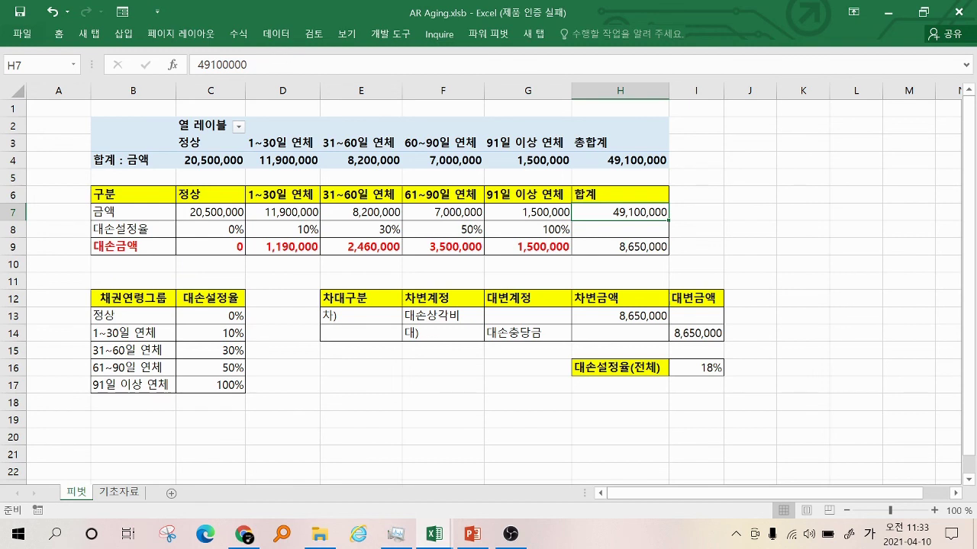
{"action": "left_click", "coordinate": [696, 368]}
{"action": "key", "text": "F2"}
{"action": "key", "text": "Escape"}
{"action": "key", "text": "F2"}
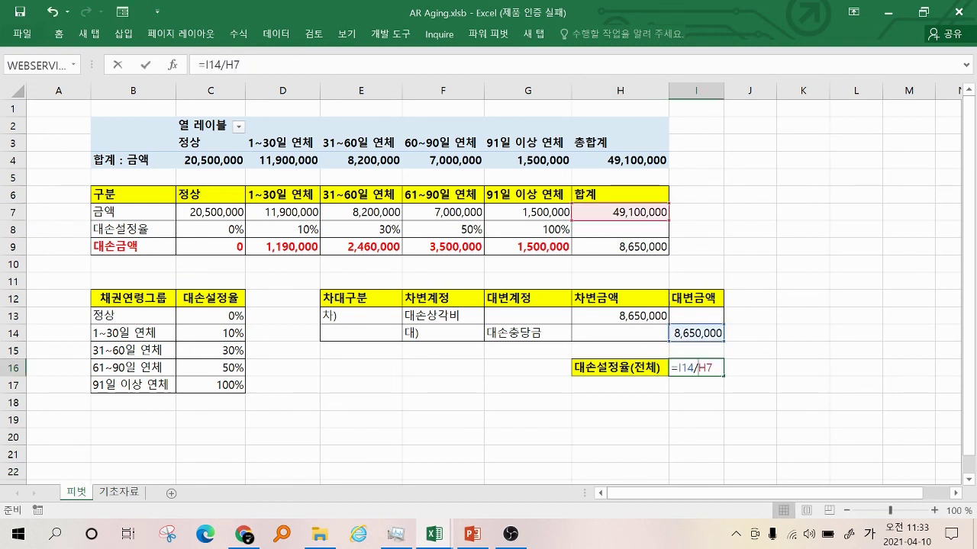
{"action": "key", "text": "Escape"}
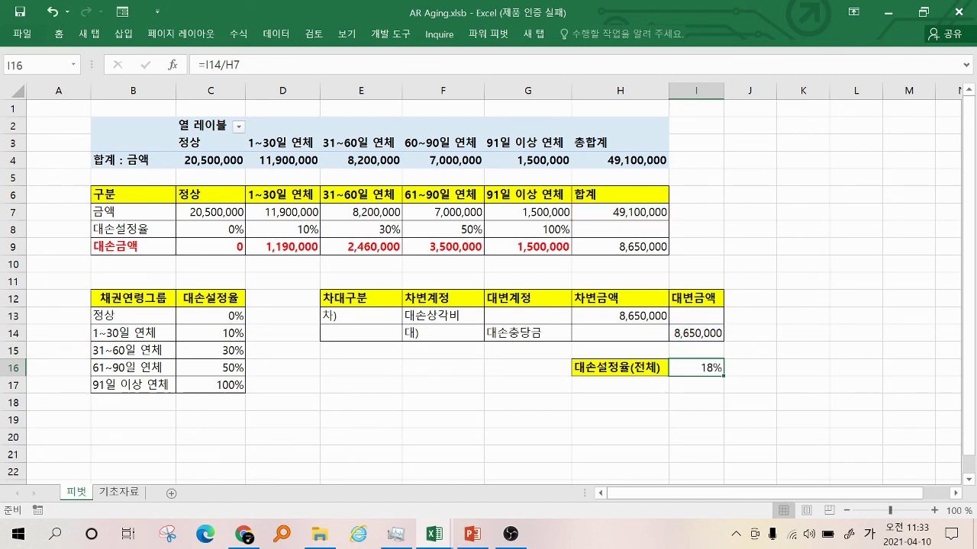
{"action": "left_click", "coordinate": [695, 402]}
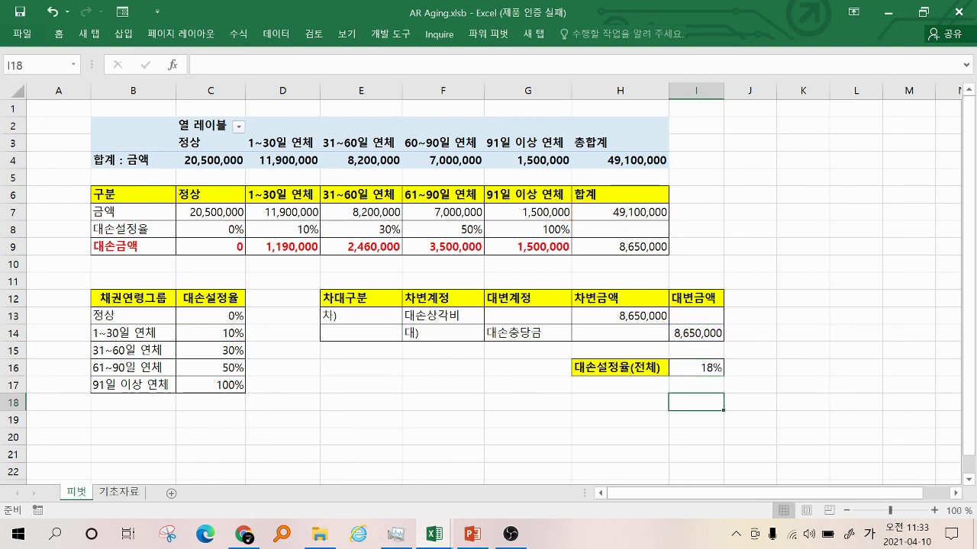